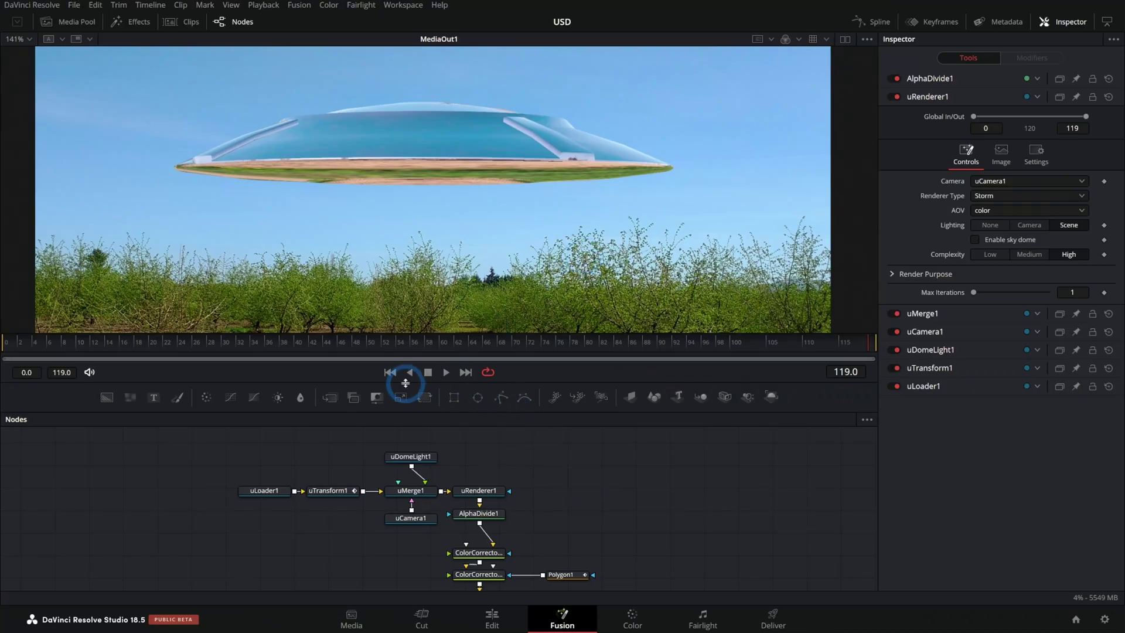
Step: Play the flying saucer composite from frame 0 and scrub through it to frame 109
click(389, 372)
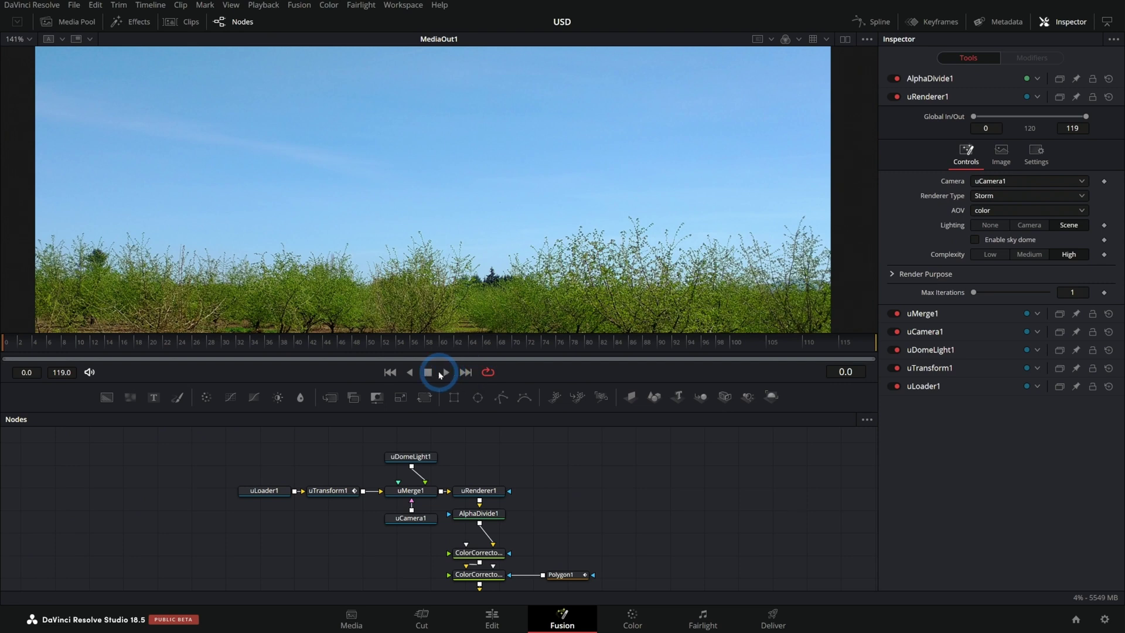
click(440, 374)
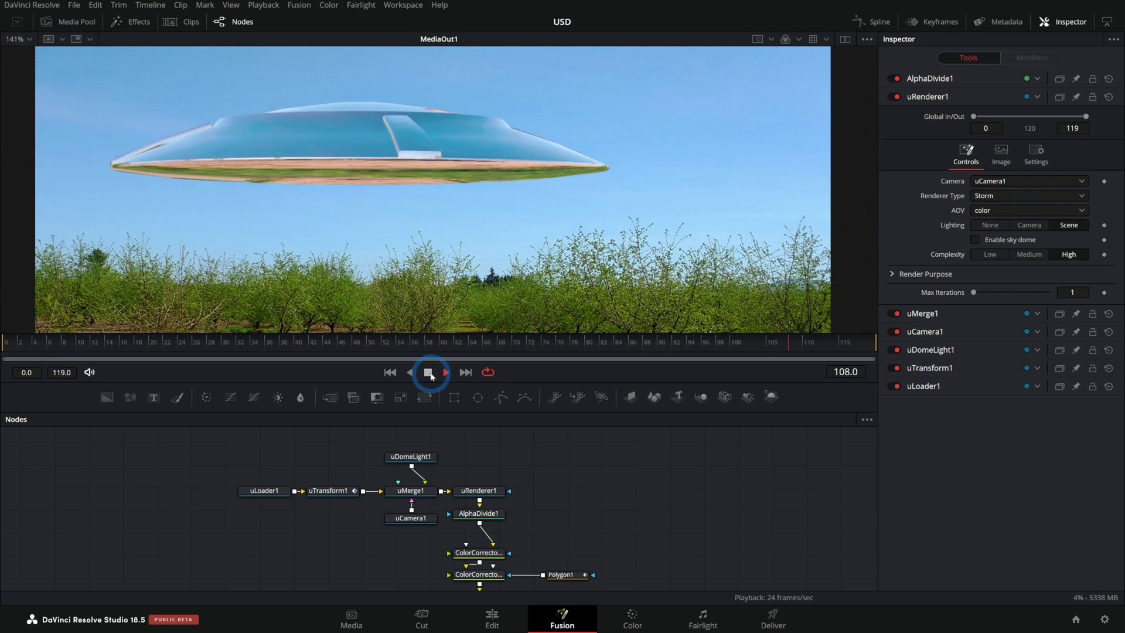
drag(439, 343, 801, 336)
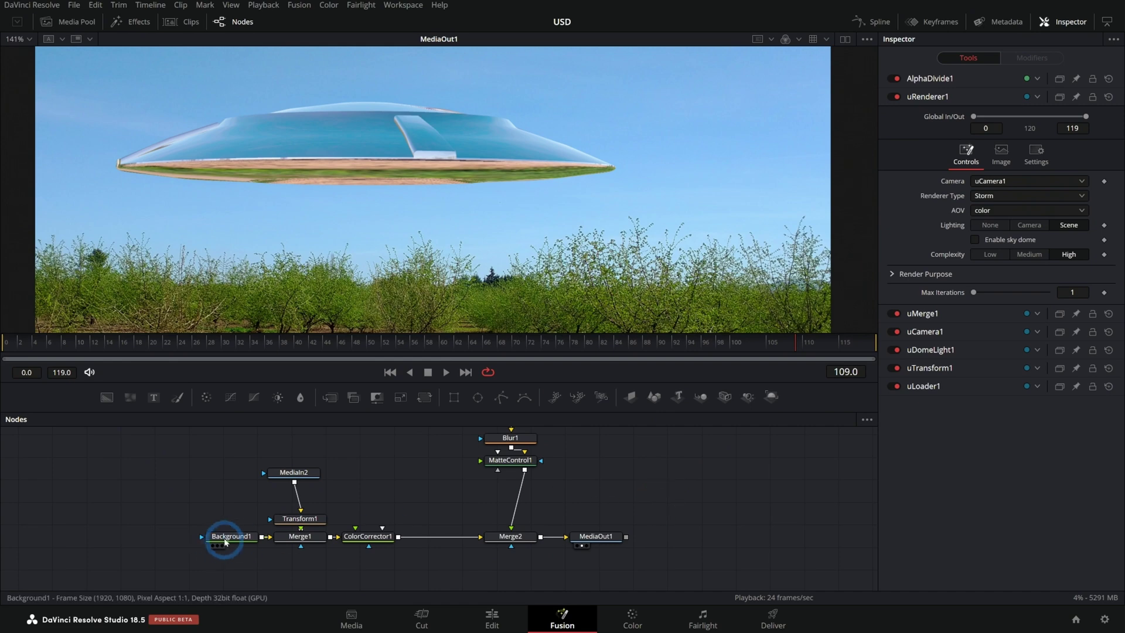
Step: View the background branch node by node: Background1, MediaIn2, Transform1, Merge1 and ColorCorrector1
click(225, 539)
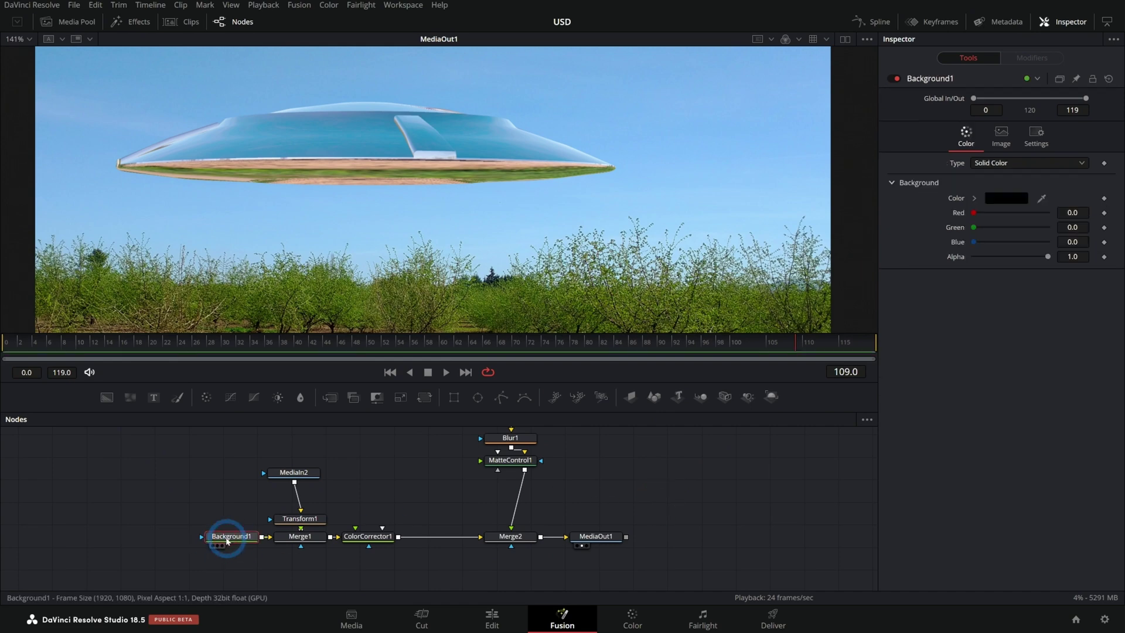
drag(226, 541, 470, 259)
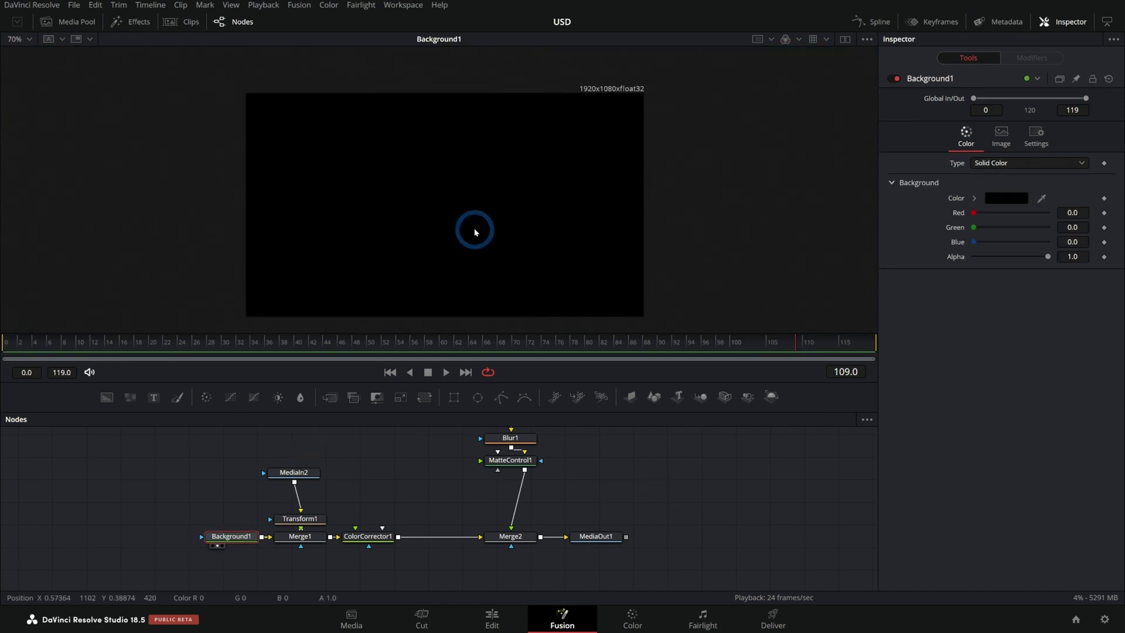
drag(293, 472, 495, 226)
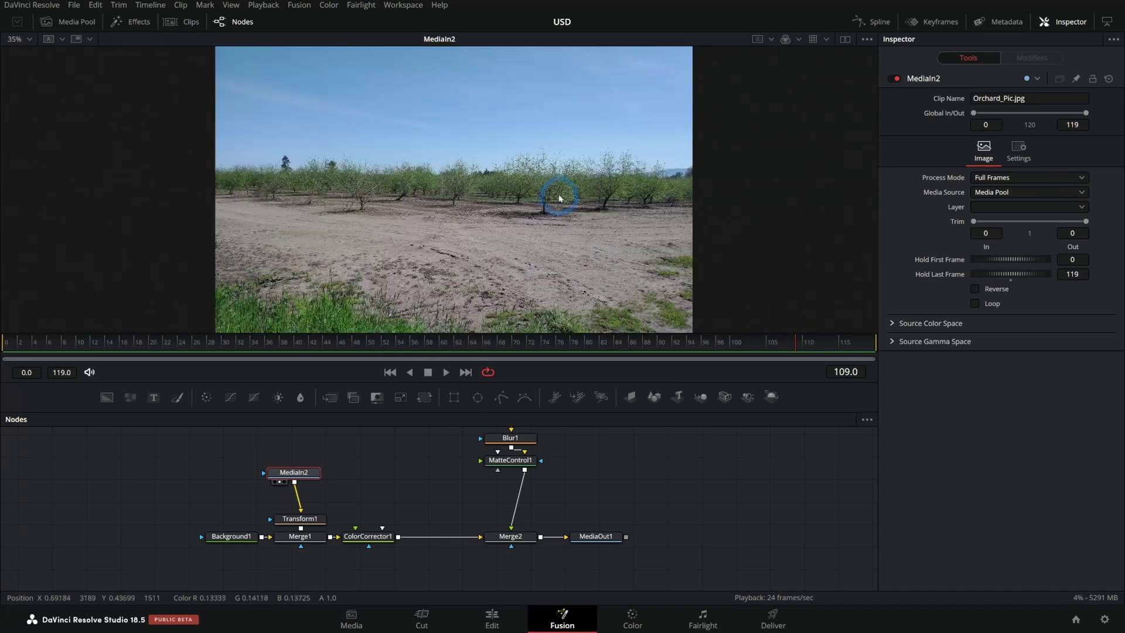
click(308, 520)
key(1)
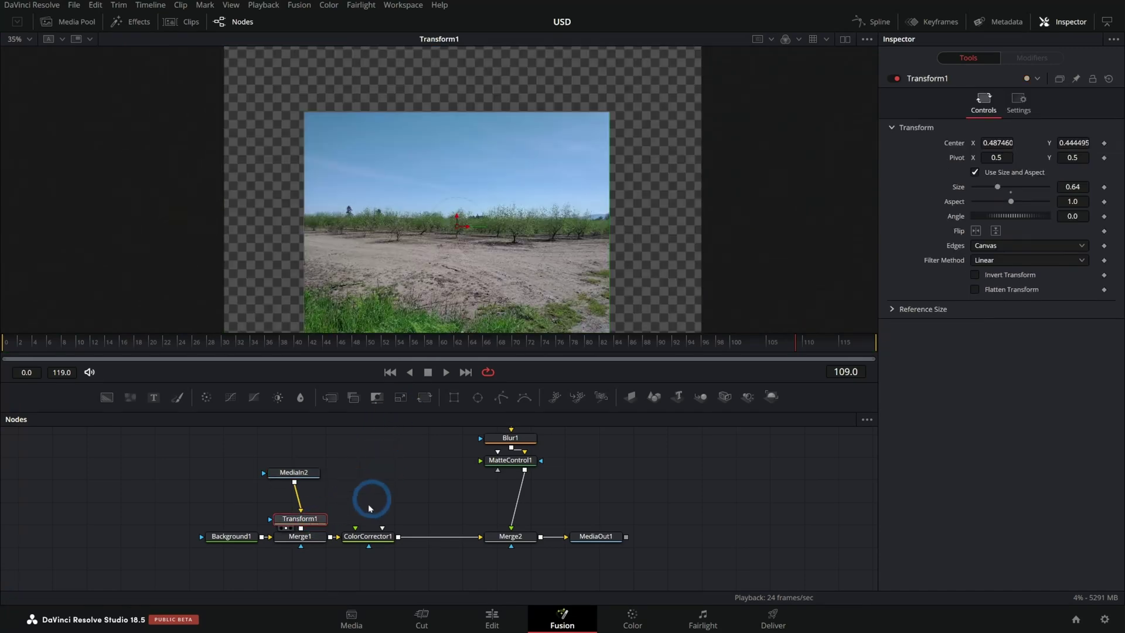
drag(300, 537, 465, 276)
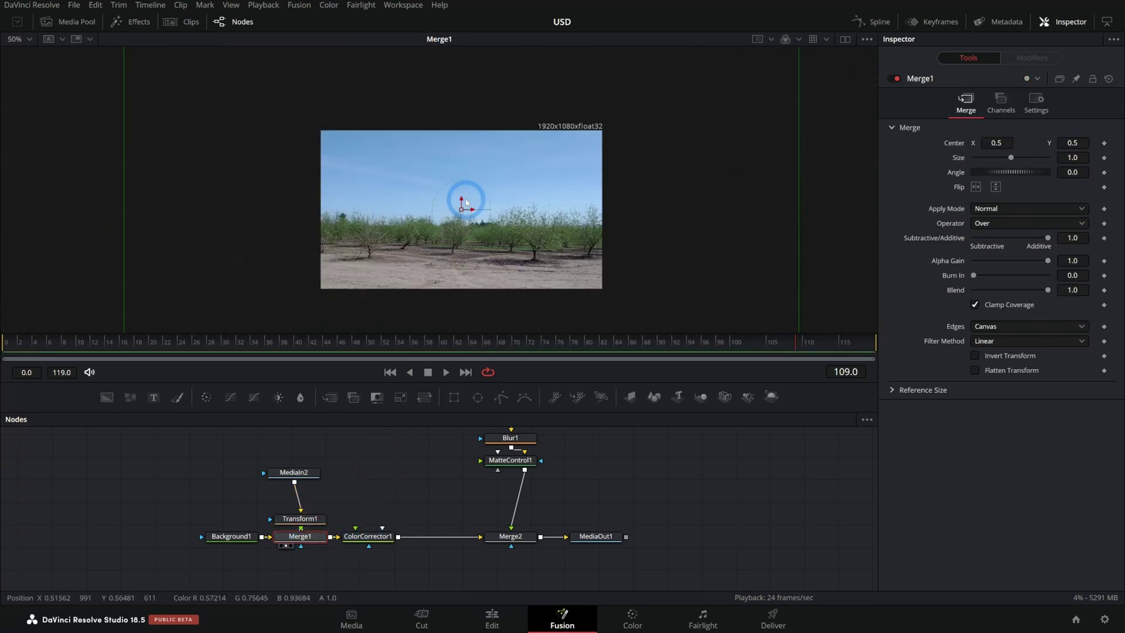
scroll(467, 202, up, 2)
scroll(513, 234, down, 1)
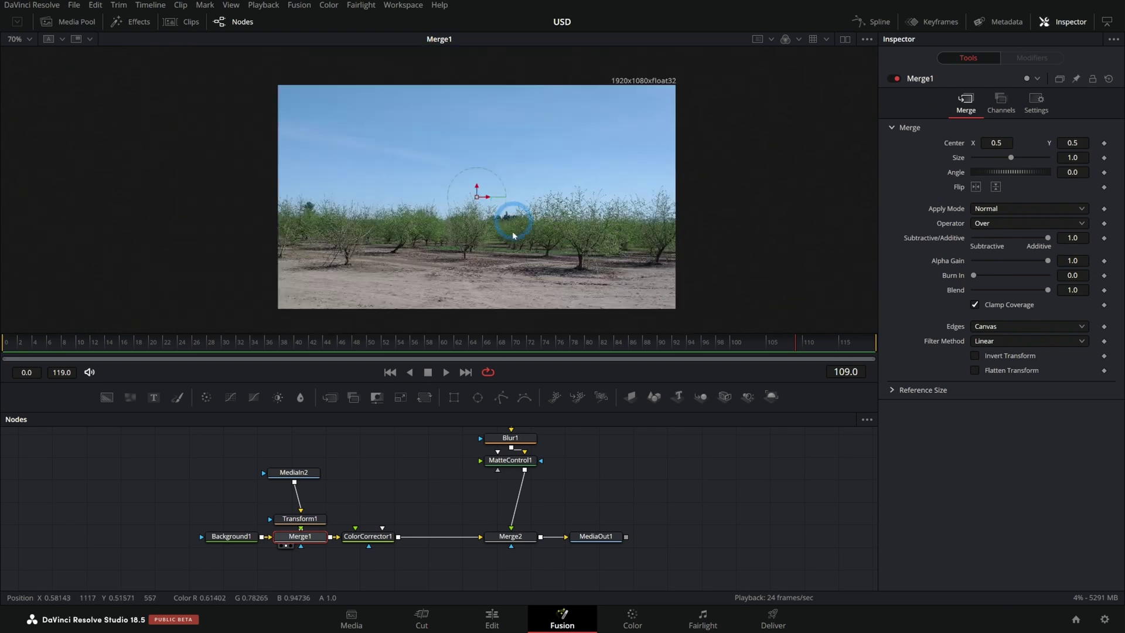
drag(368, 537, 501, 262)
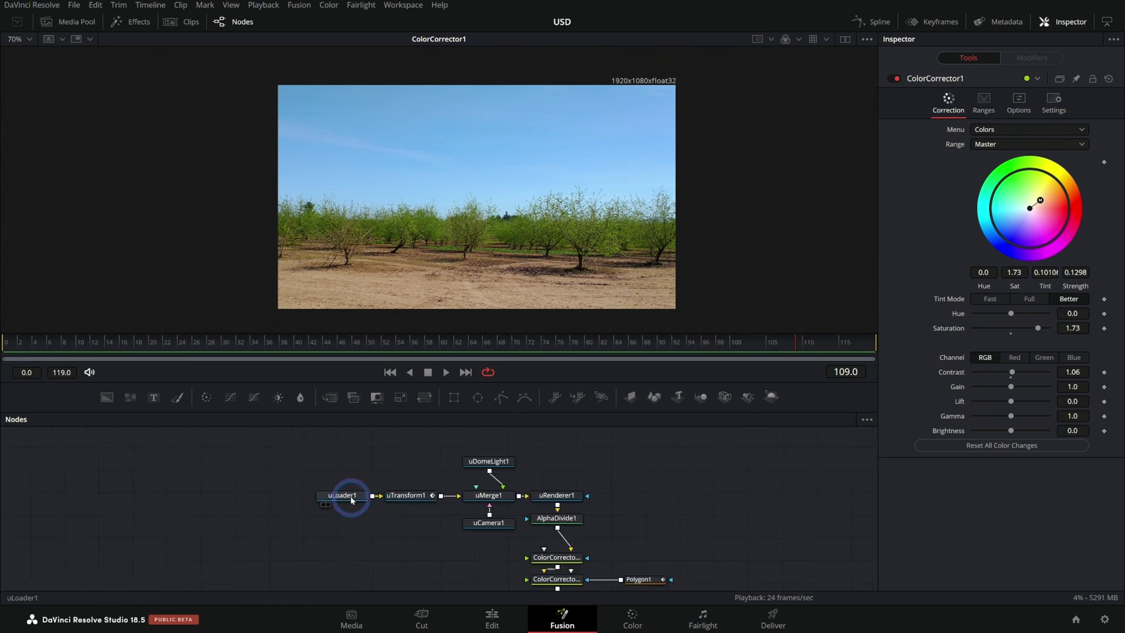
Step: Compare the saucer model loaded by uLoader1 with the final composite at MediaOut1
drag(343, 495, 710, 198)
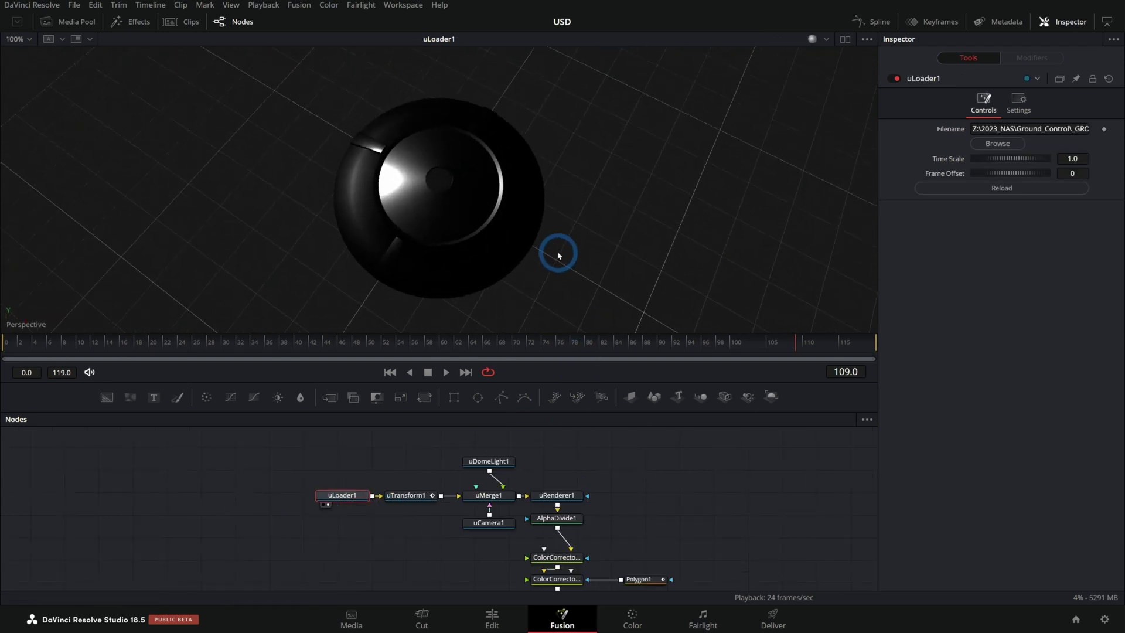
drag(558, 256, 460, 244)
drag(723, 586, 671, 457)
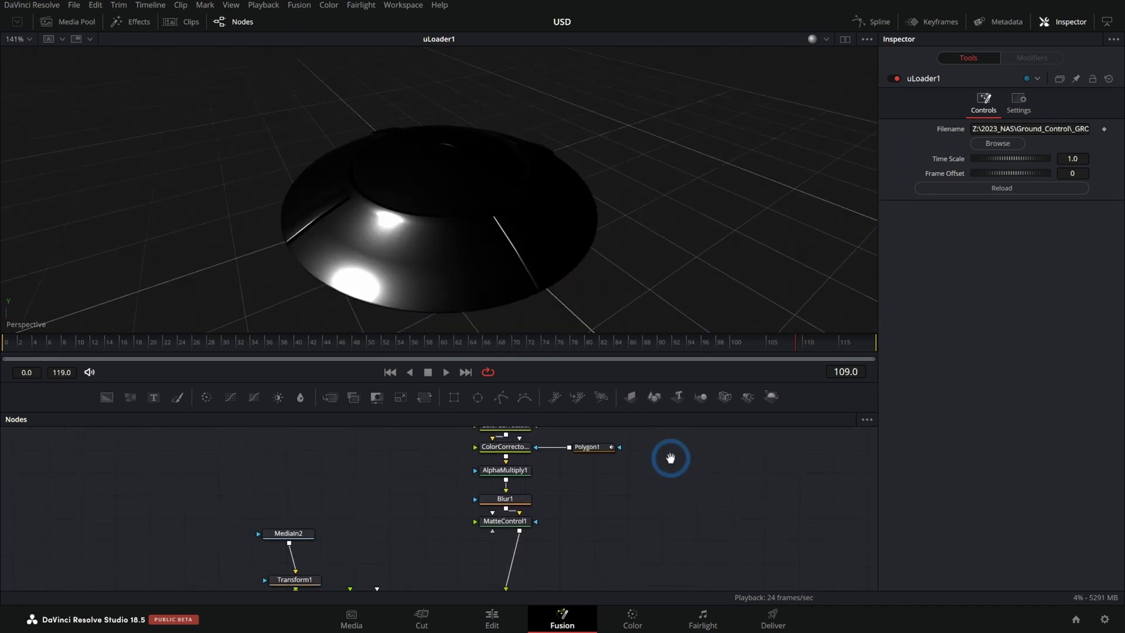
drag(656, 516, 644, 442)
click(578, 524)
key(2)
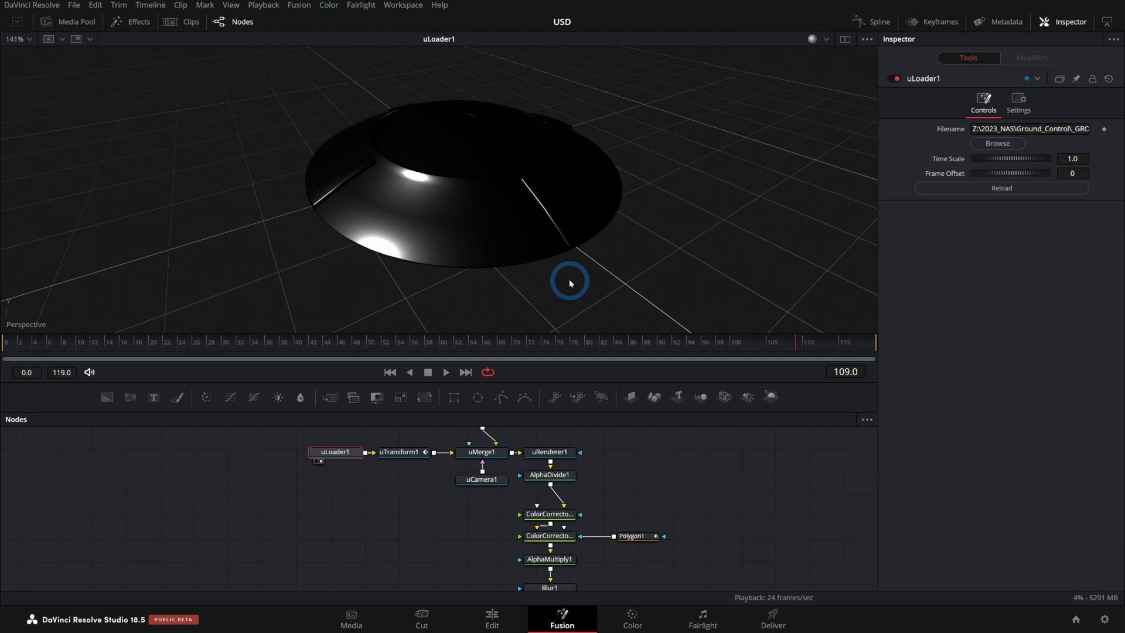
Step: Inspect the 3D saucer model of uLoader1 from several angles
drag(570, 281, 528, 273)
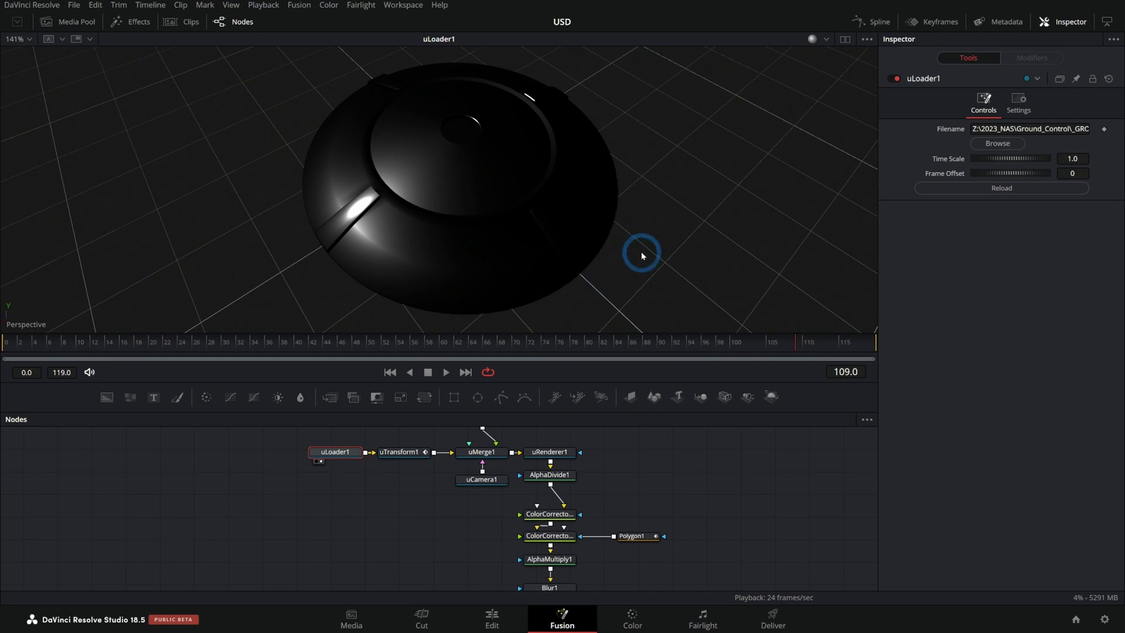
drag(607, 272, 639, 258)
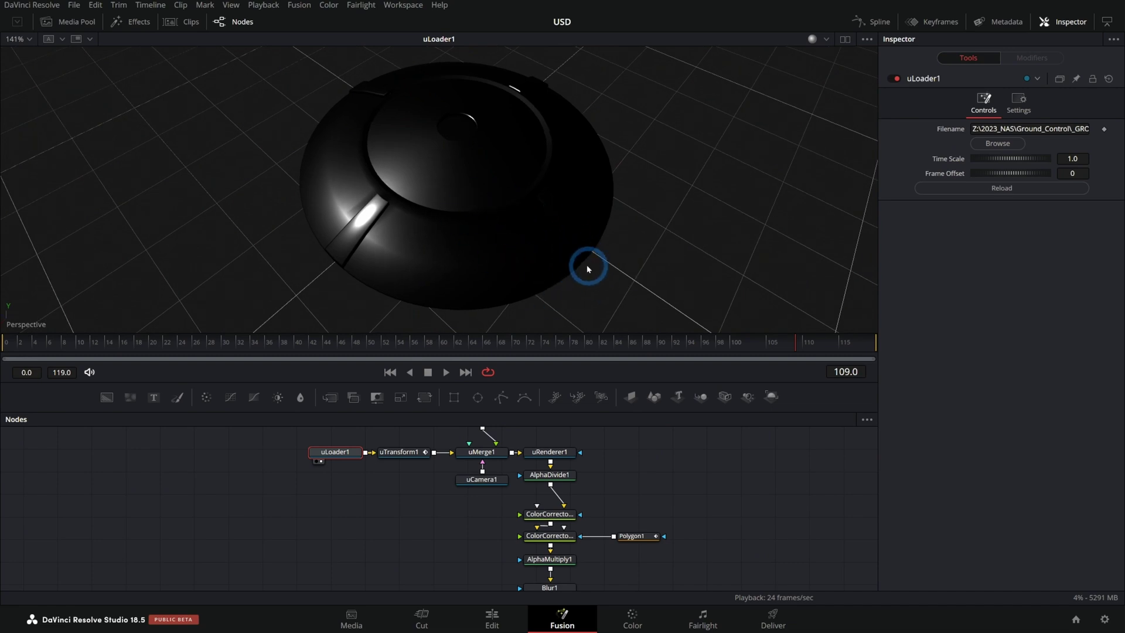
drag(583, 264, 482, 281)
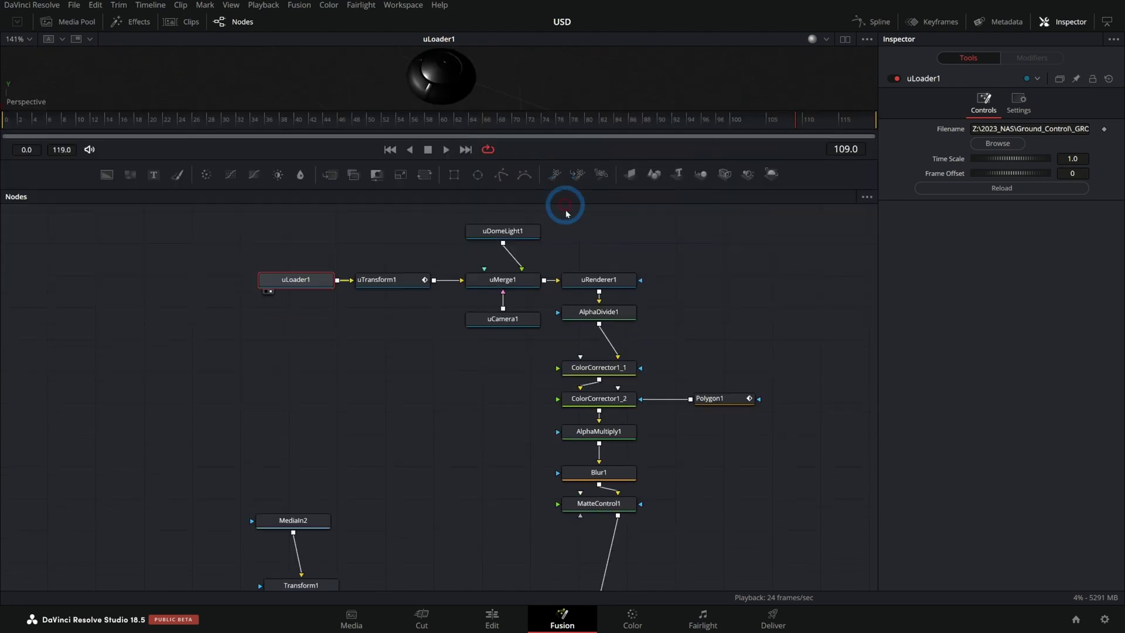
Step: Enlarge the node graph and examine the USD chain from uLoader1 through uTransform1 and uMerge1 to uRenderer1
scroll(553, 271, up, 3)
drag(560, 263, 628, 346)
click(688, 273)
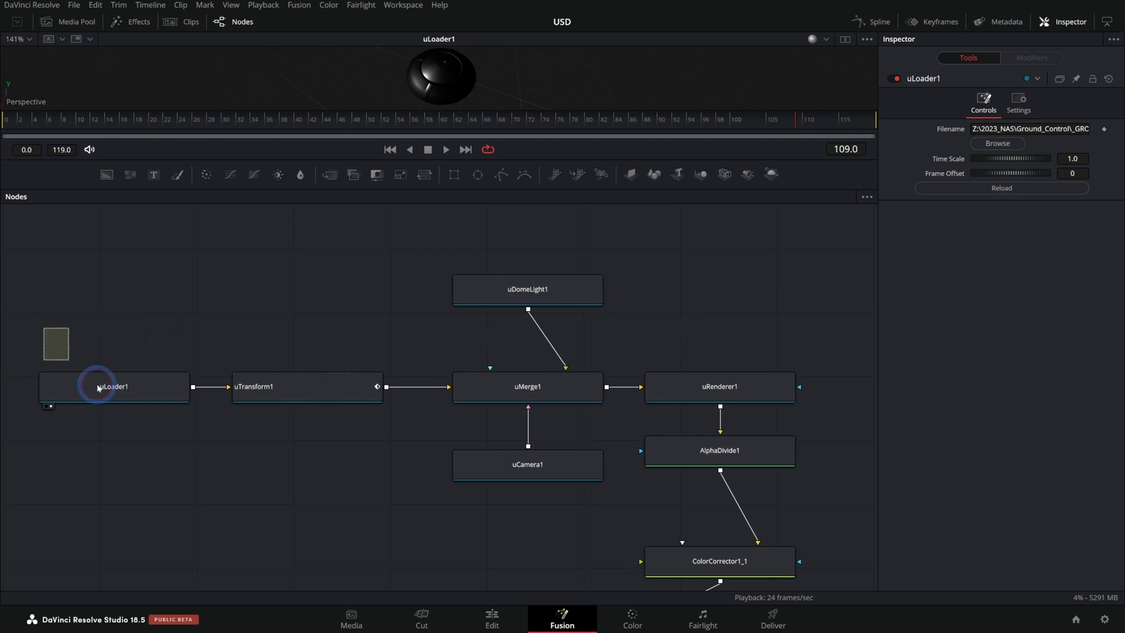
click(143, 380)
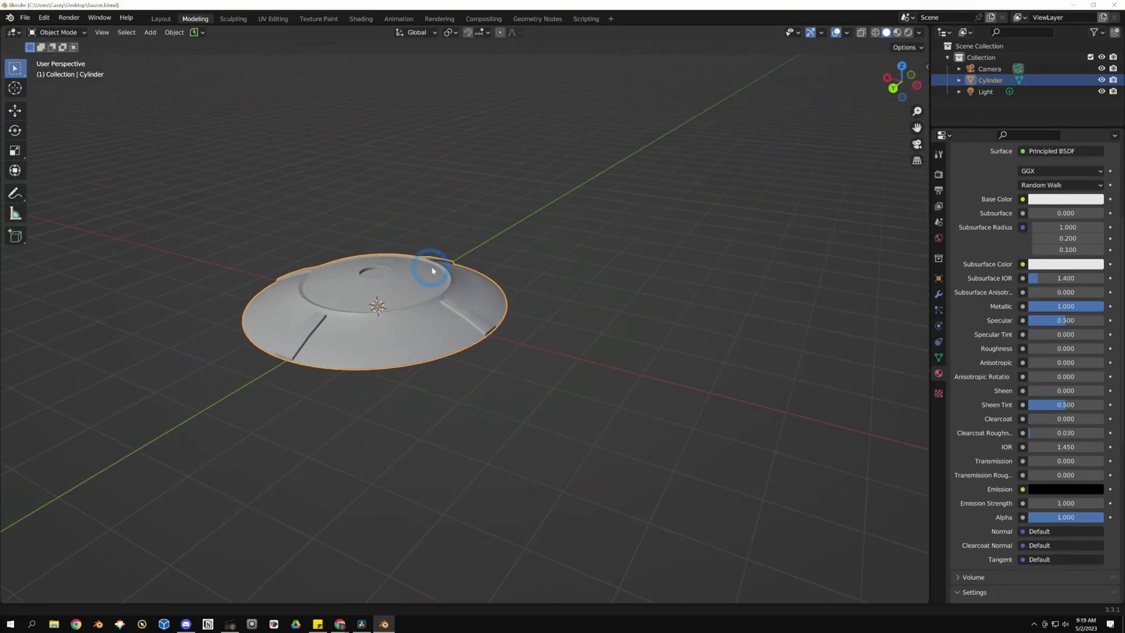
drag(431, 269, 410, 351)
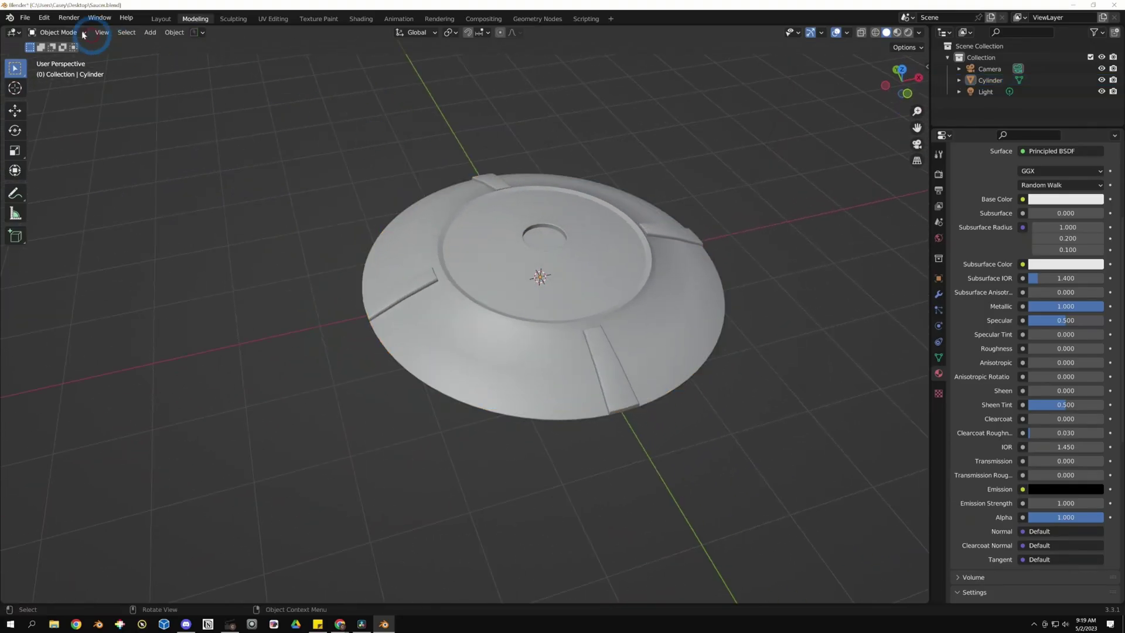
Step: Switch to Blender, export the saucer scene to the Desktop as the Universal Scene Description file Saucer.usdc, and inspect the model's underside
click(24, 17)
mouse_move(101, 185)
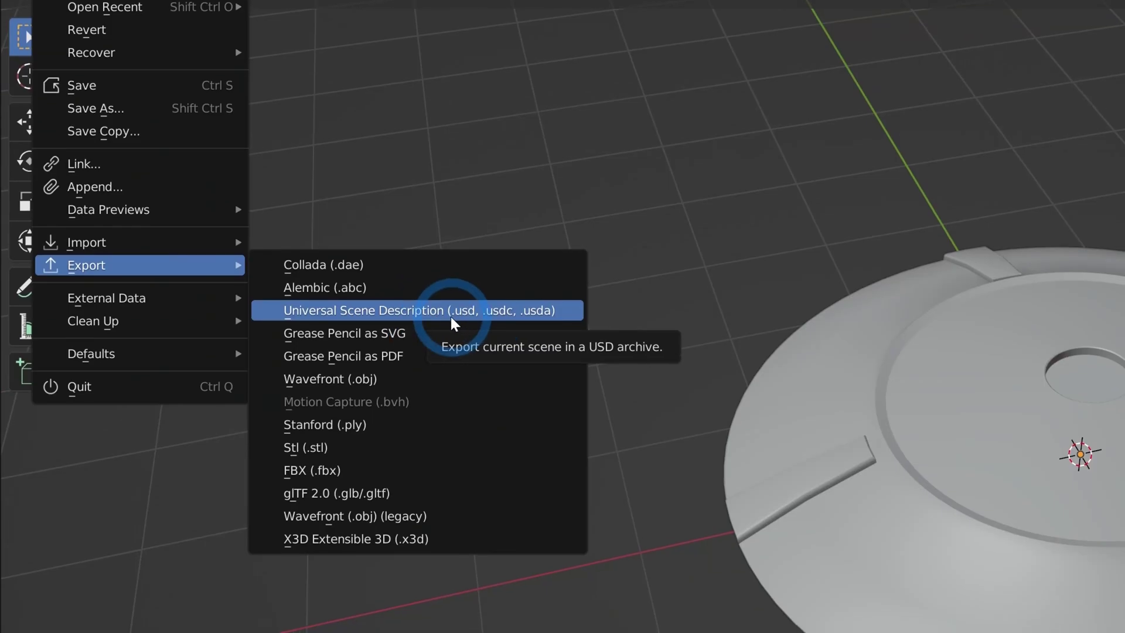
click(451, 316)
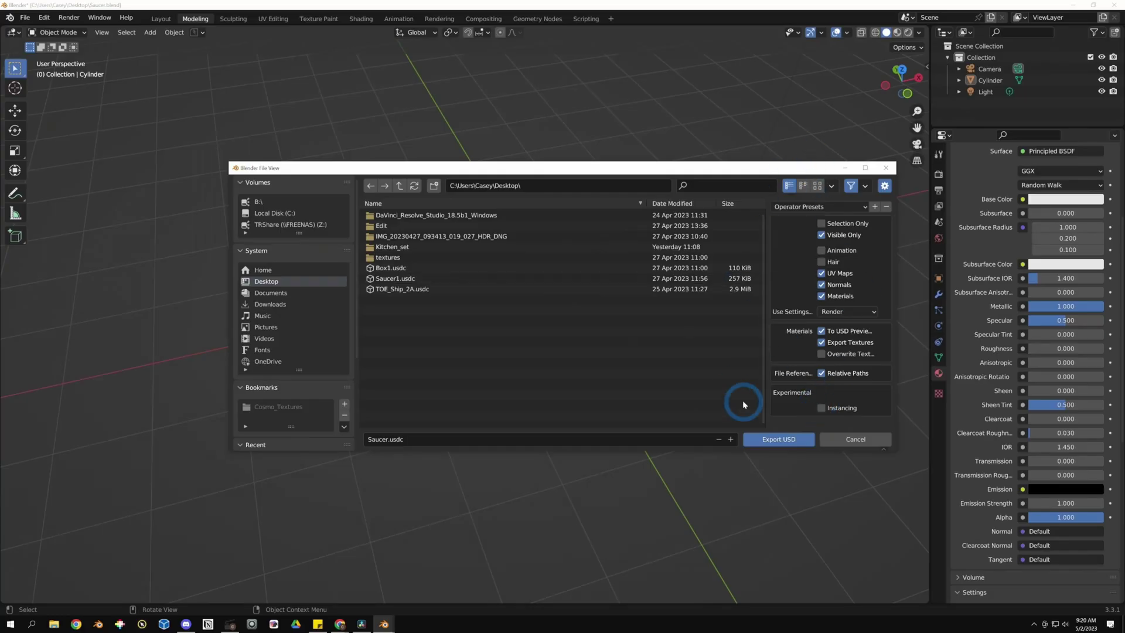
click(797, 439)
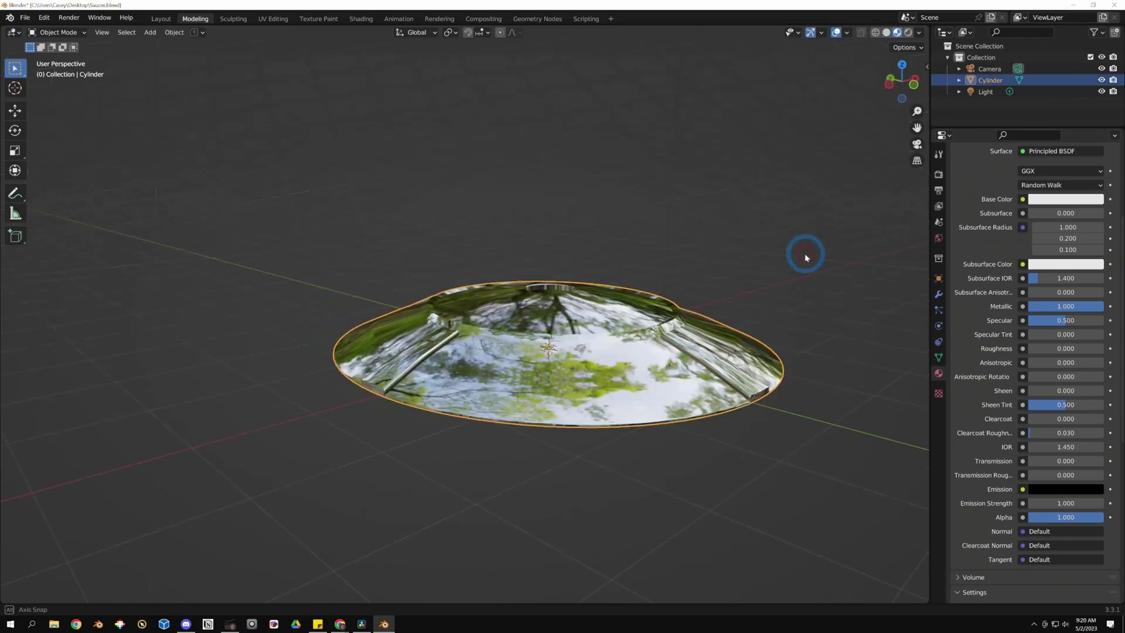
mouse_move(804, 254)
mouse_down()
mouse_move(768, 333)
mouse_move(721, 232)
mouse_move(733, 147)
mouse_up()
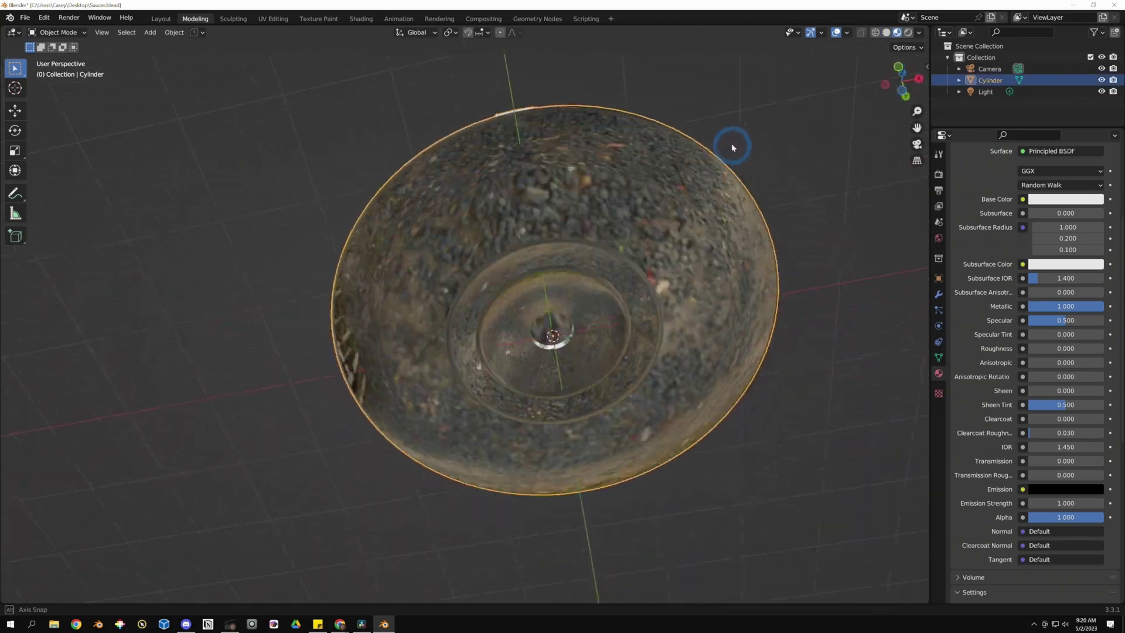
Step: Return to DaVinci Resolve and browse for the USD file of the uLoader1 node
click(148, 386)
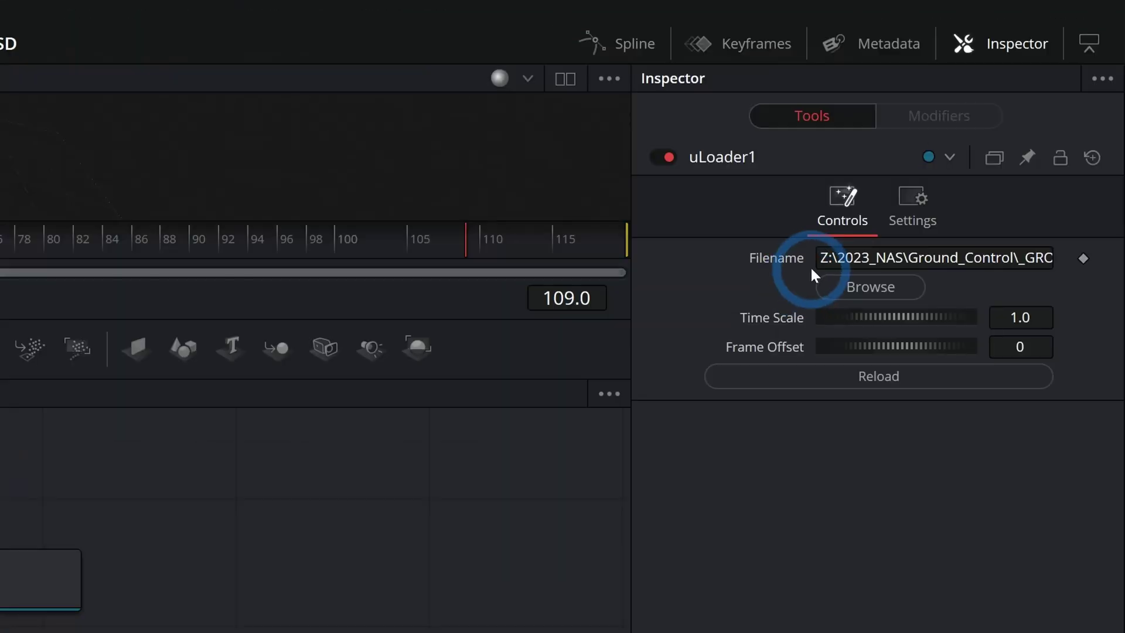
click(861, 287)
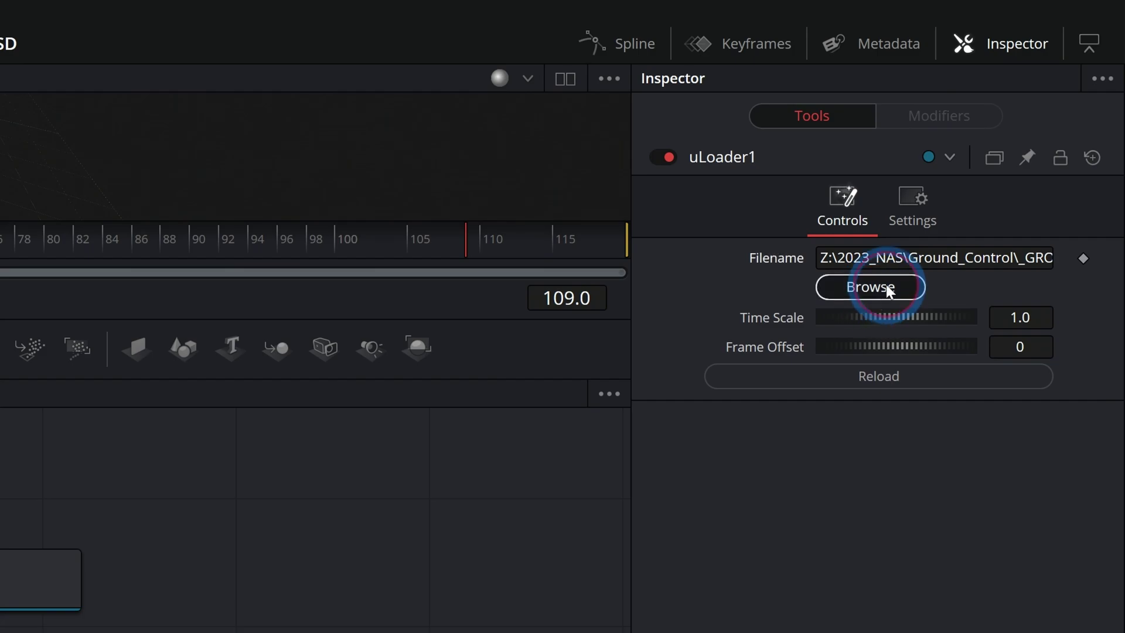
double_click(248, 132)
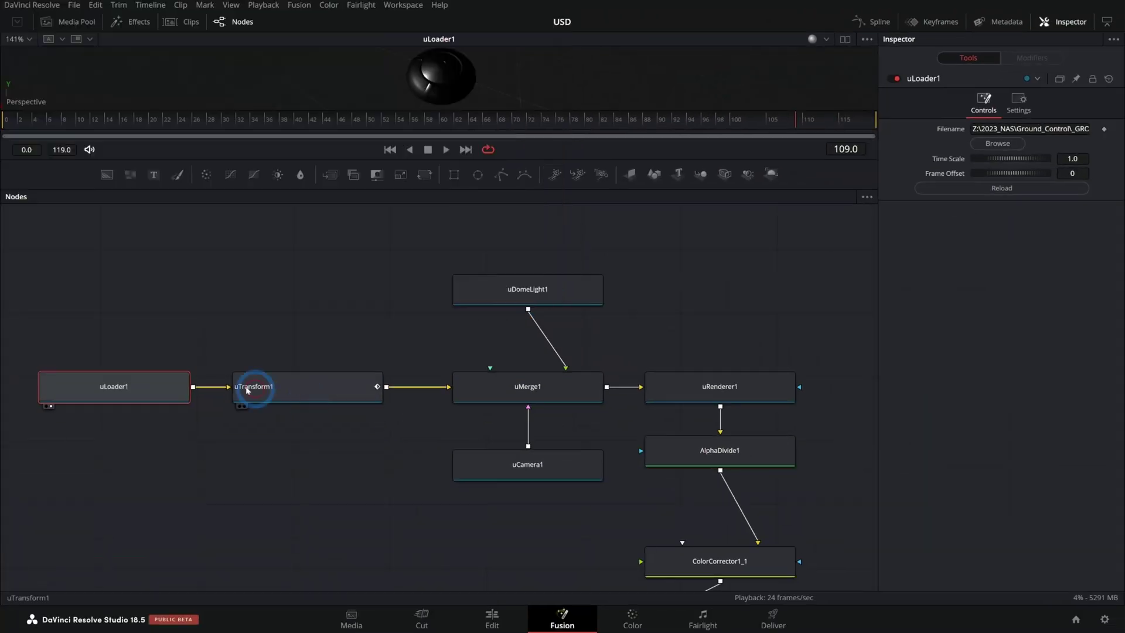
Step: Paste a copy of the uLoader1 node into an empty area of the node graph above the existing USD chain
drag(598, 205, 521, 212)
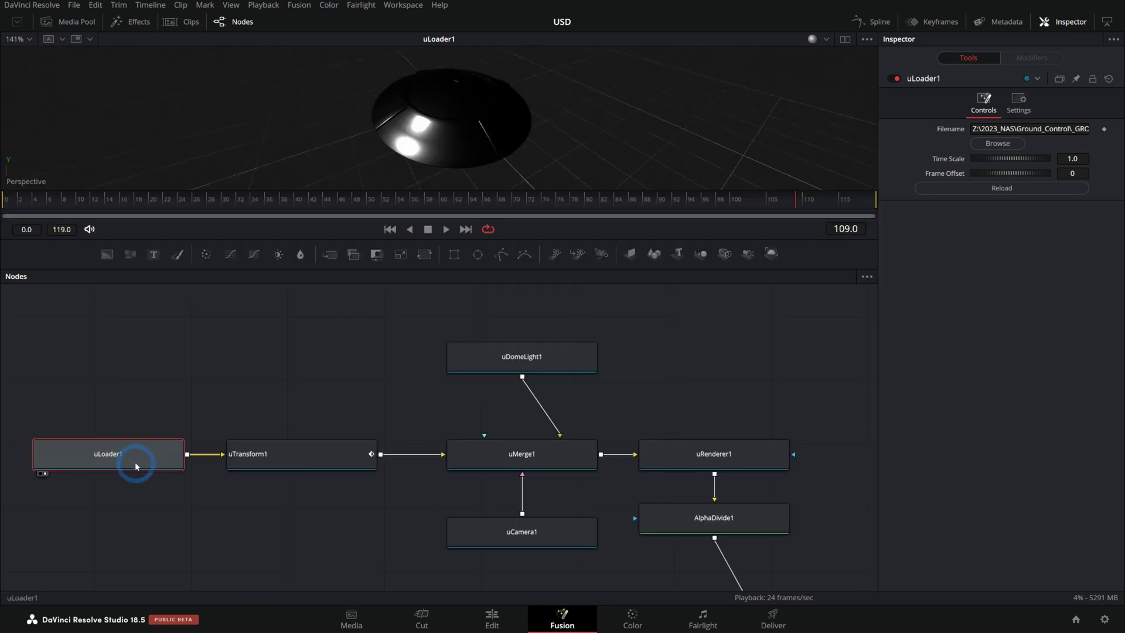
drag(364, 327, 447, 389)
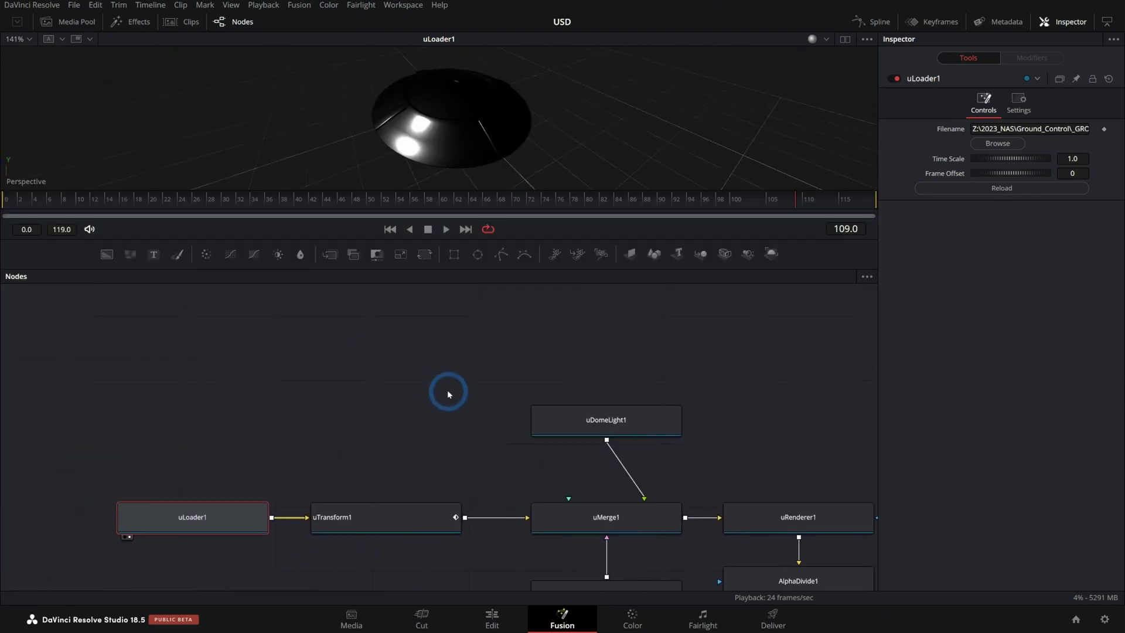
click(251, 364)
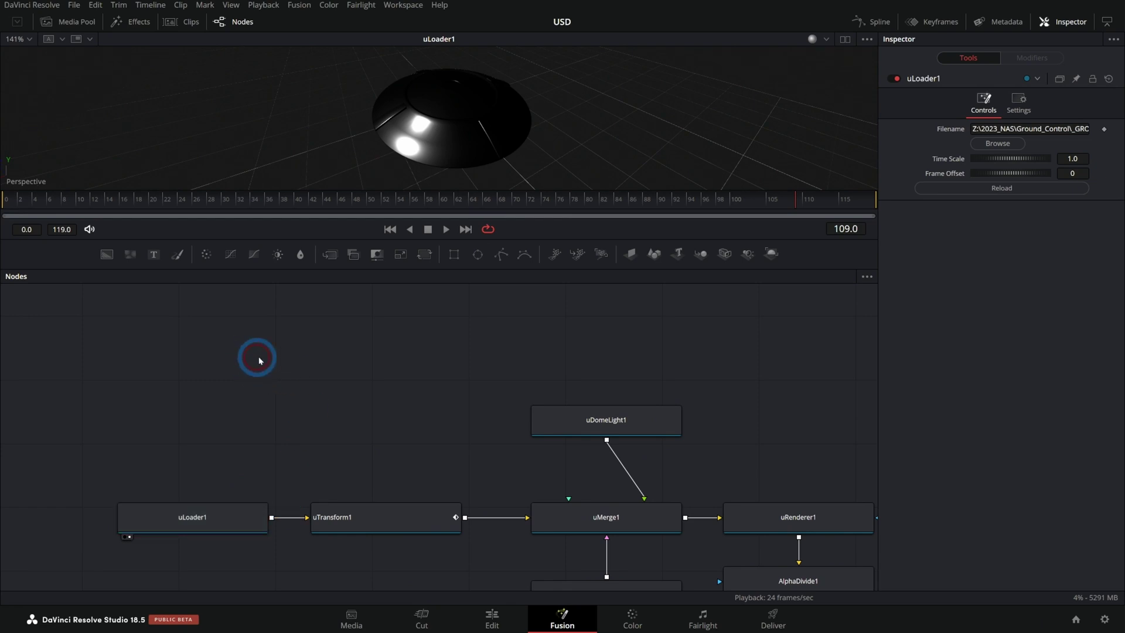
key(ctrl+v)
drag(367, 342, 405, 435)
drag(315, 448, 305, 376)
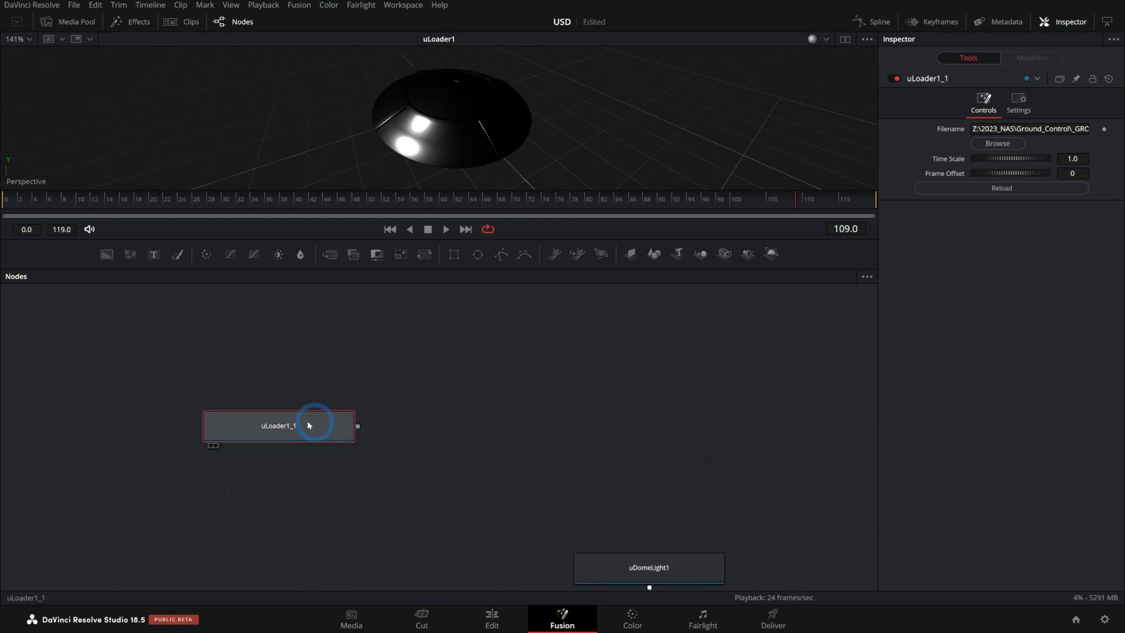
drag(309, 425, 304, 393)
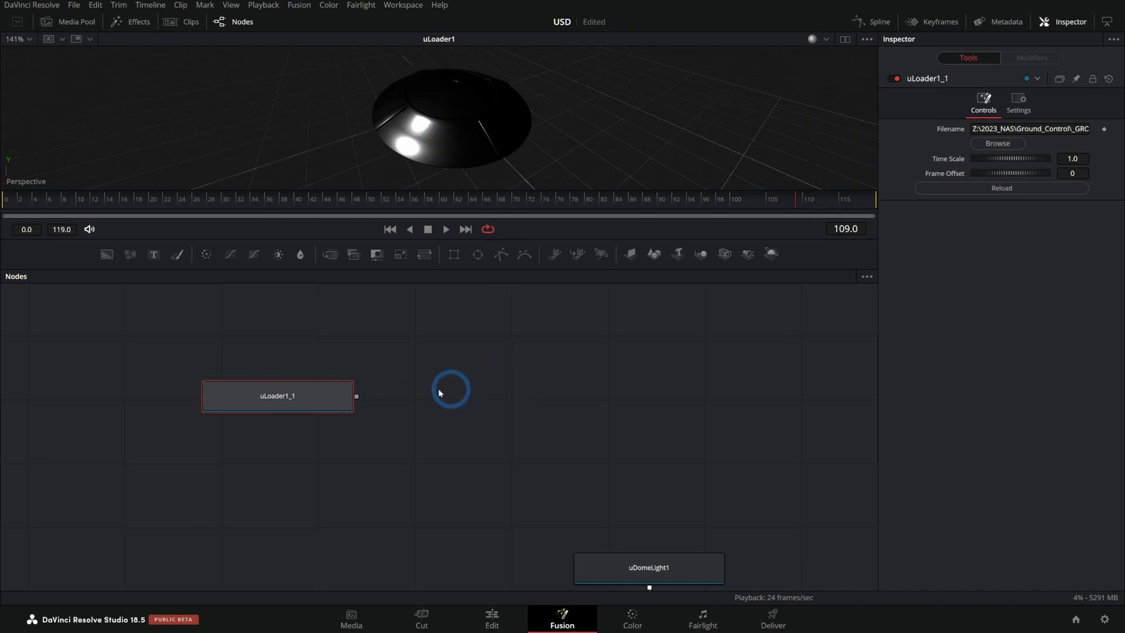
Step: Add a uRenderer node after the copied loader and show its rendered image in an enlarged viewer
key(shift+space)
text(alpha)
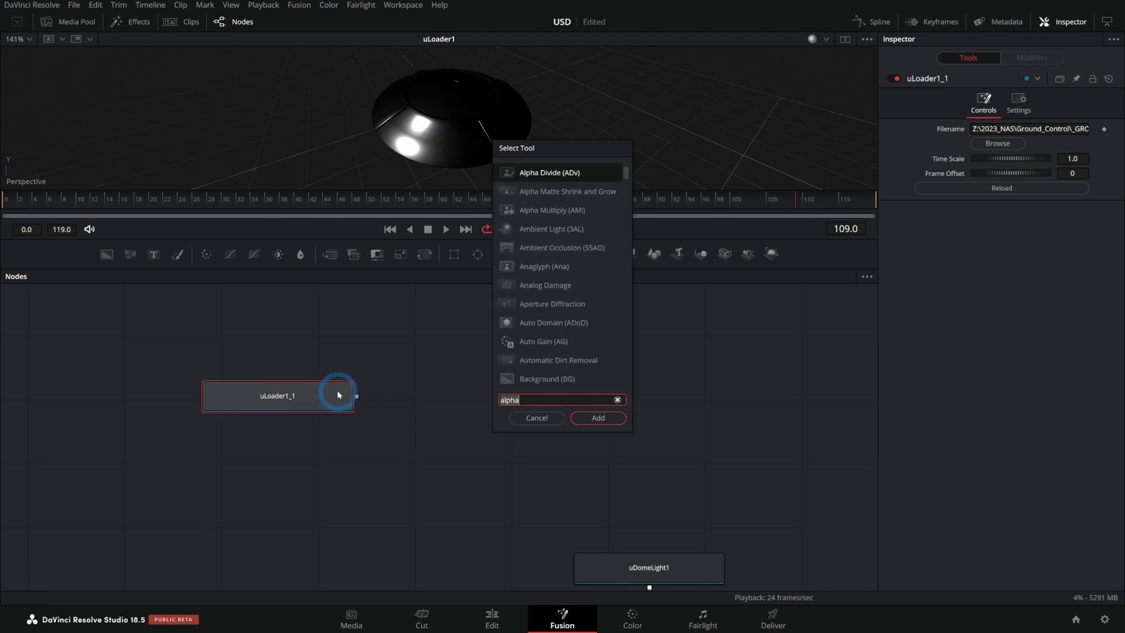
key(ctrl+a)
text(urender)
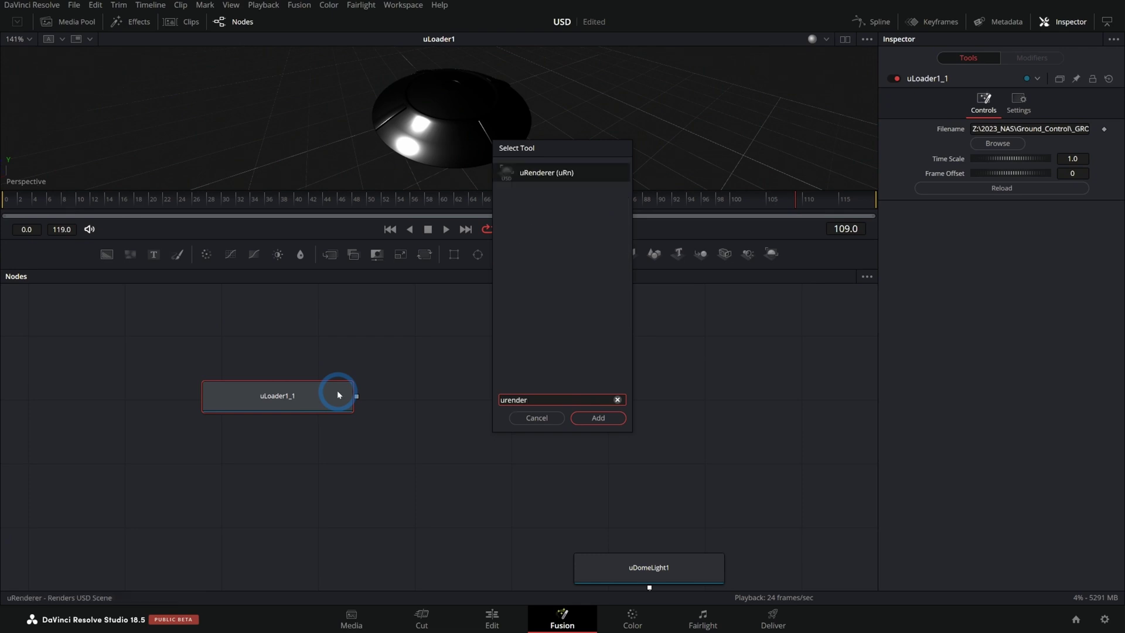
key(Return)
key(1)
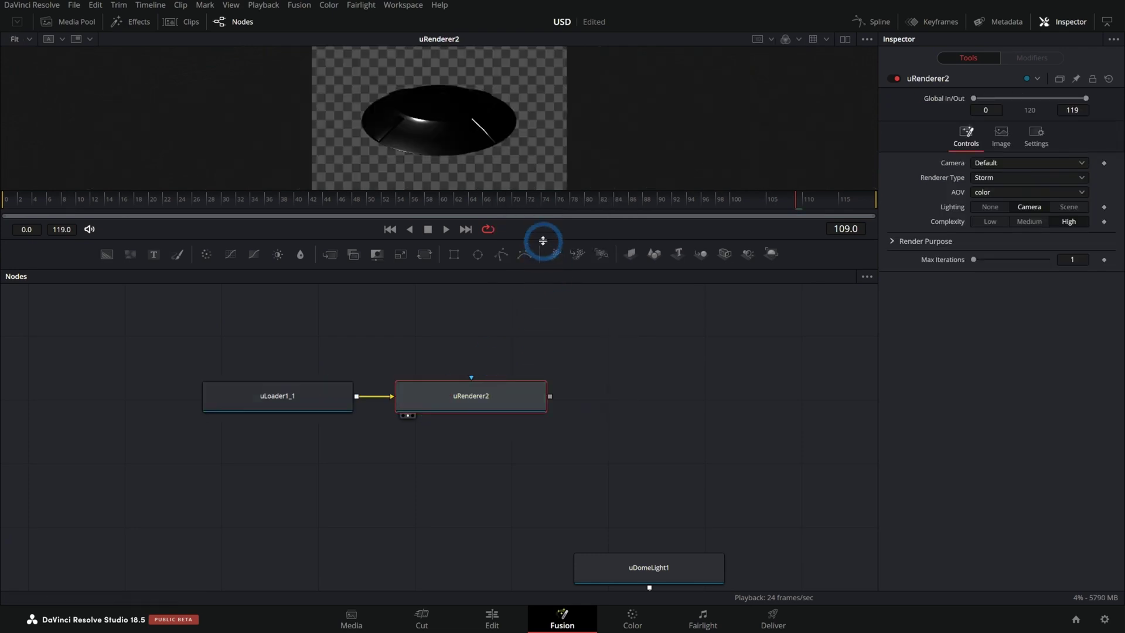
drag(543, 241, 568, 384)
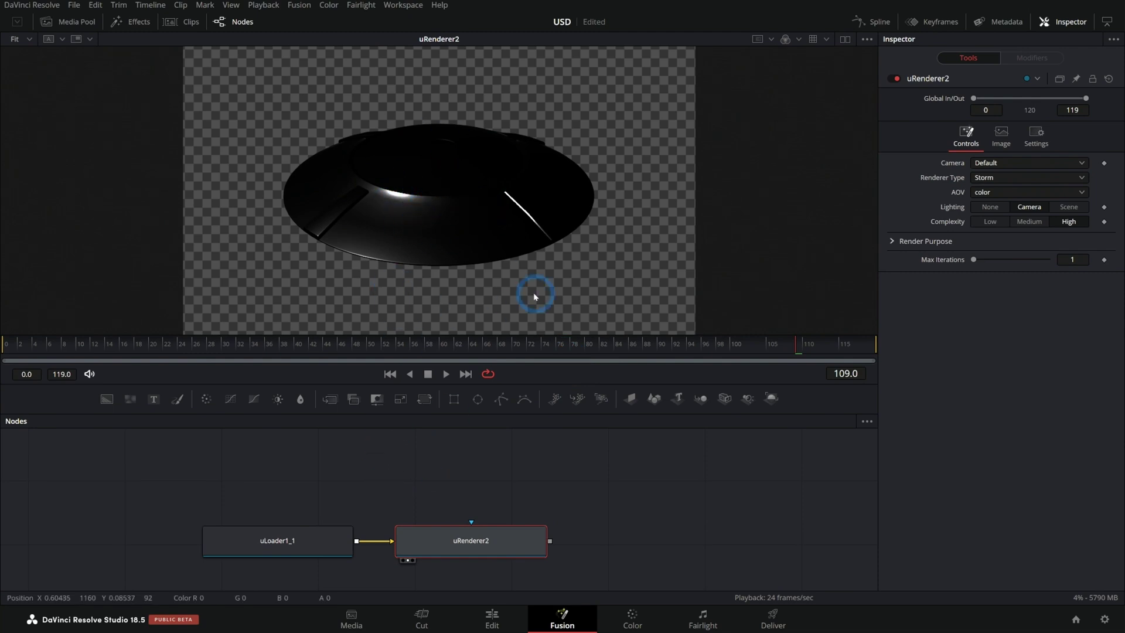
Step: Add a uShape node in the empty area above the saucer loader and show it in the viewer
click(305, 551)
drag(458, 246, 469, 239)
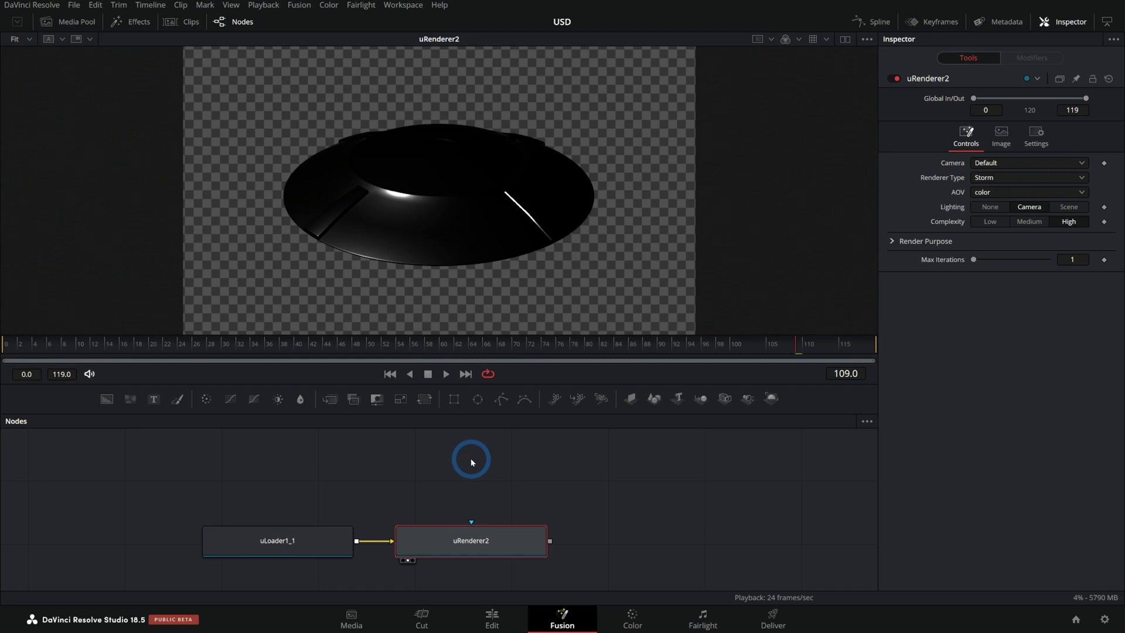
drag(505, 460, 518, 497)
click(303, 488)
key(shift+space)
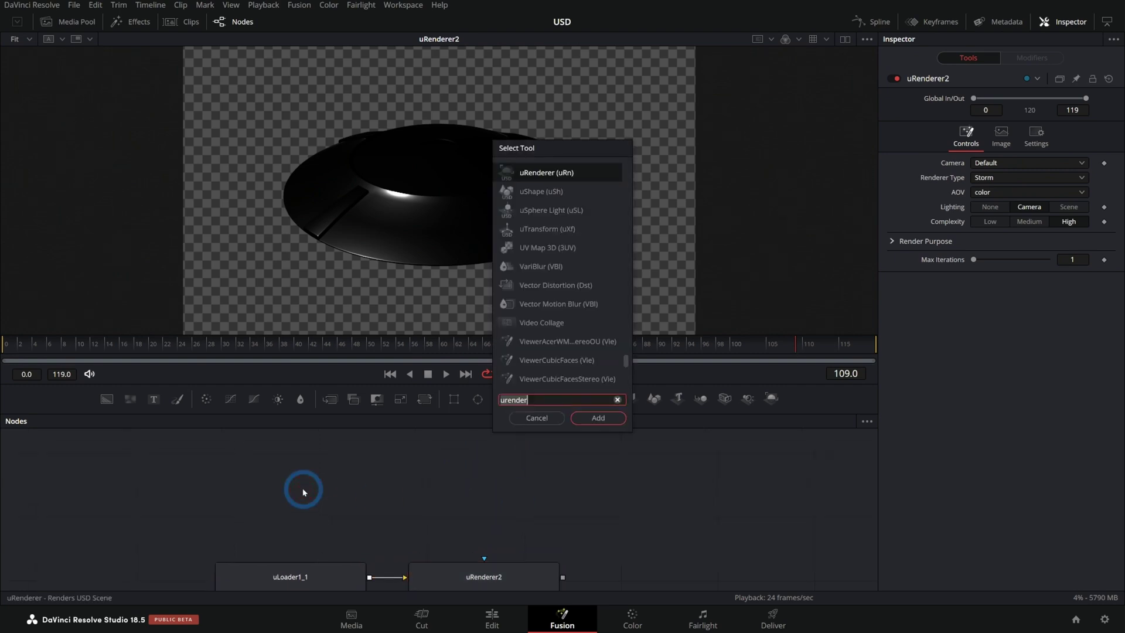
text(usd)
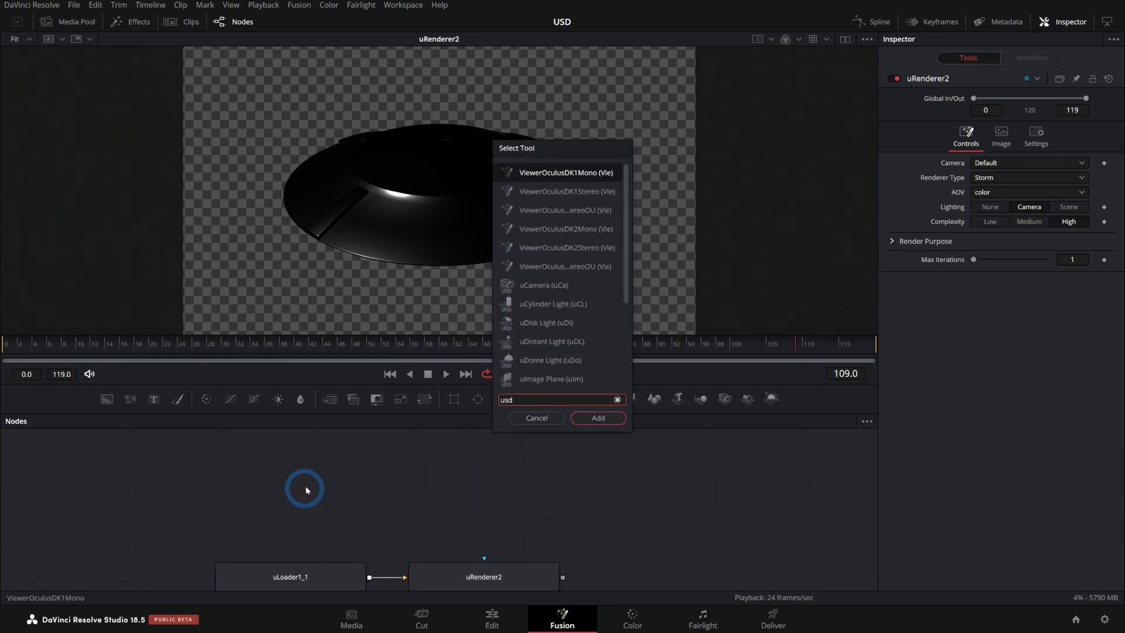
scroll(554, 279, down, 3)
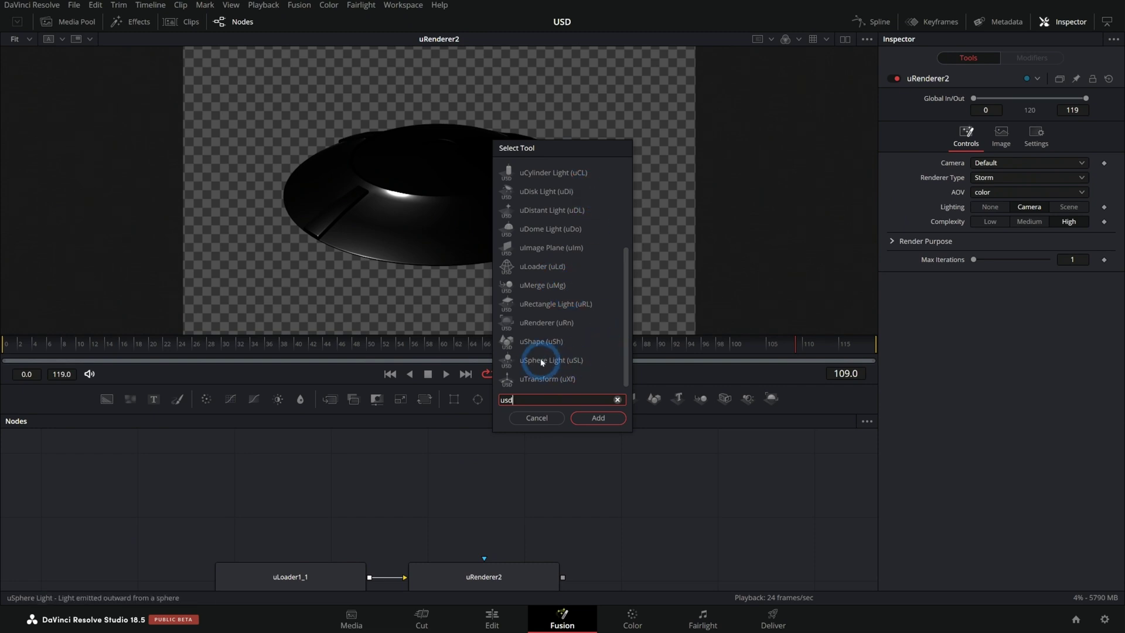
click(538, 343)
click(579, 418)
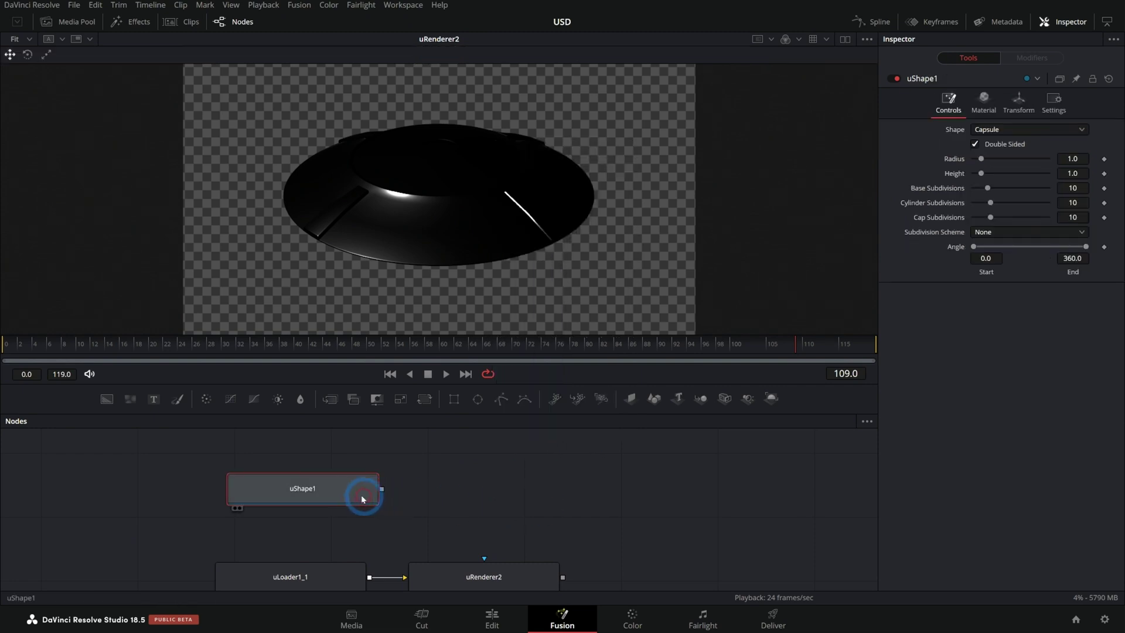
key(2)
Step: Try the Cone, Cube, Plane and Torus options as the shape of uShape1, and view the torus from above
click(1030, 129)
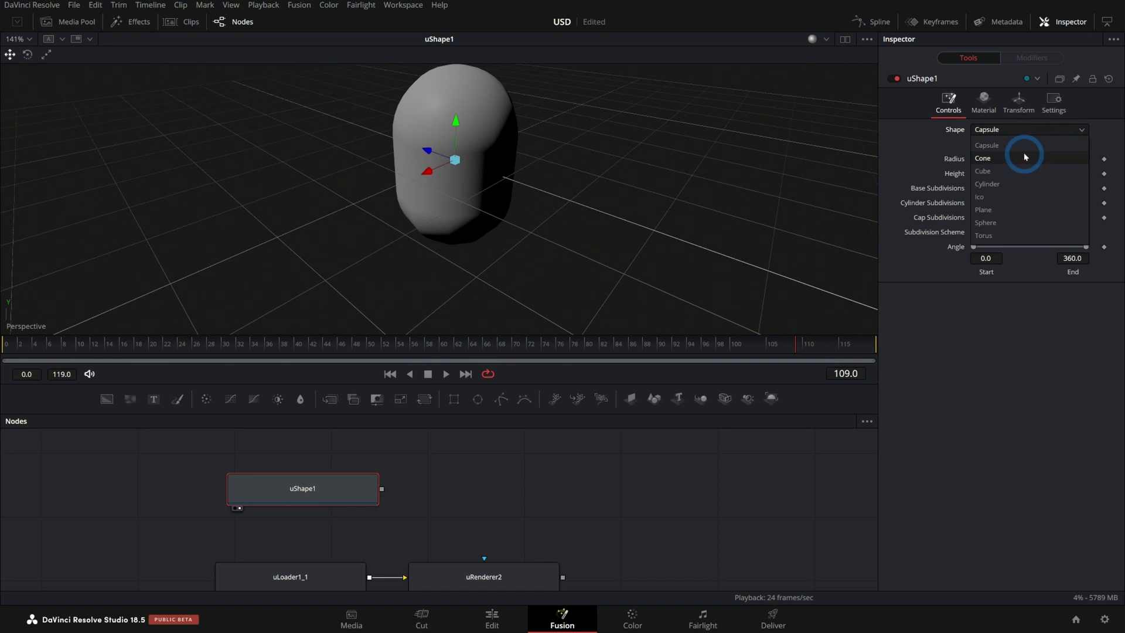
click(1025, 157)
click(1025, 129)
click(1019, 171)
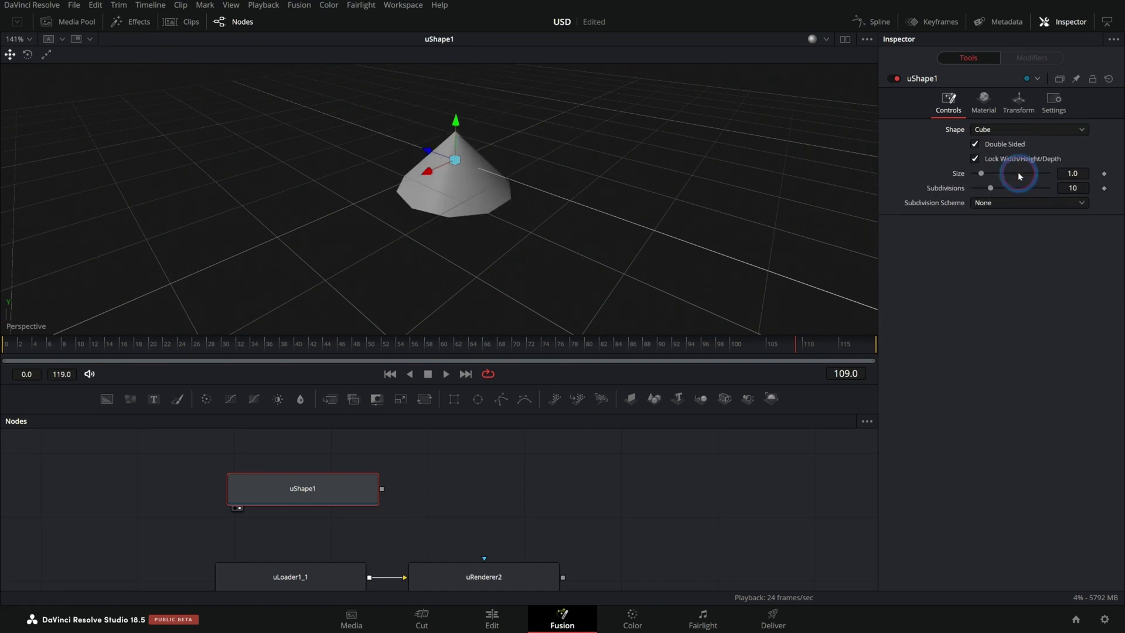
click(1027, 129)
click(1020, 209)
click(1031, 129)
click(1014, 221)
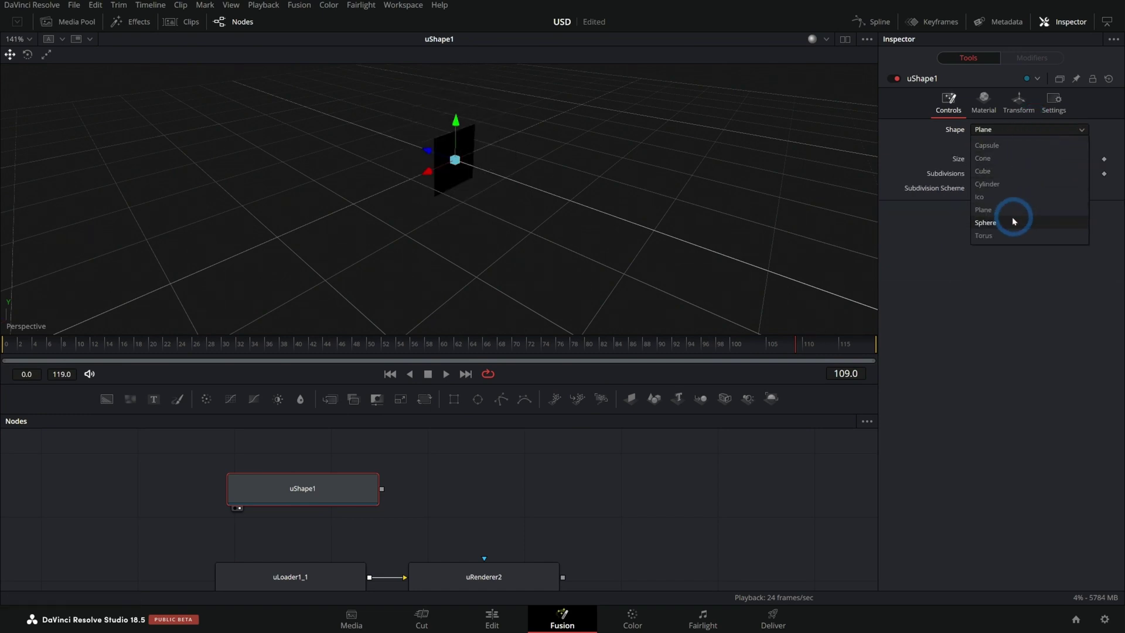
click(1013, 236)
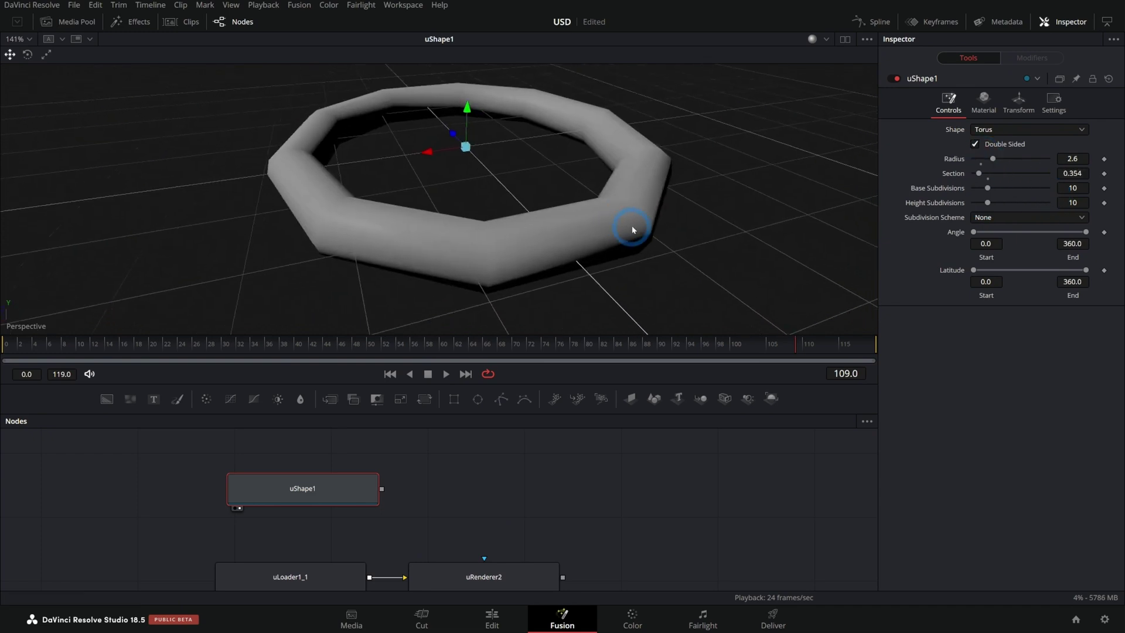
drag(633, 231, 455, 147)
Step: Switch the diffuse mode of the uShape1 material to Texture and back to Color
key(ctrl+1)
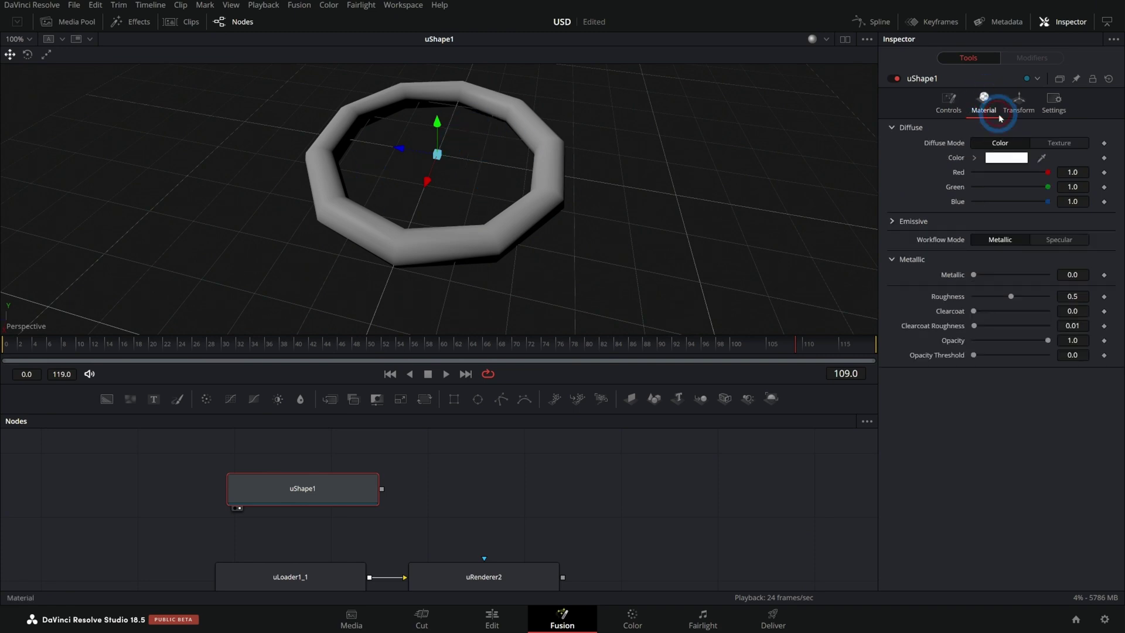
click(1059, 143)
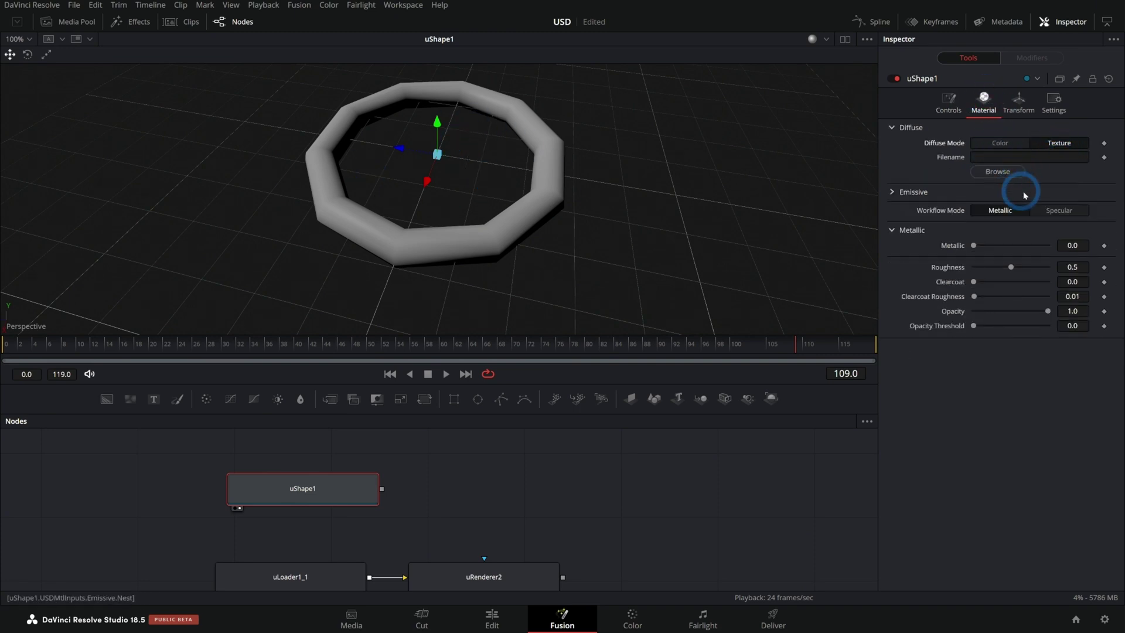
click(1011, 147)
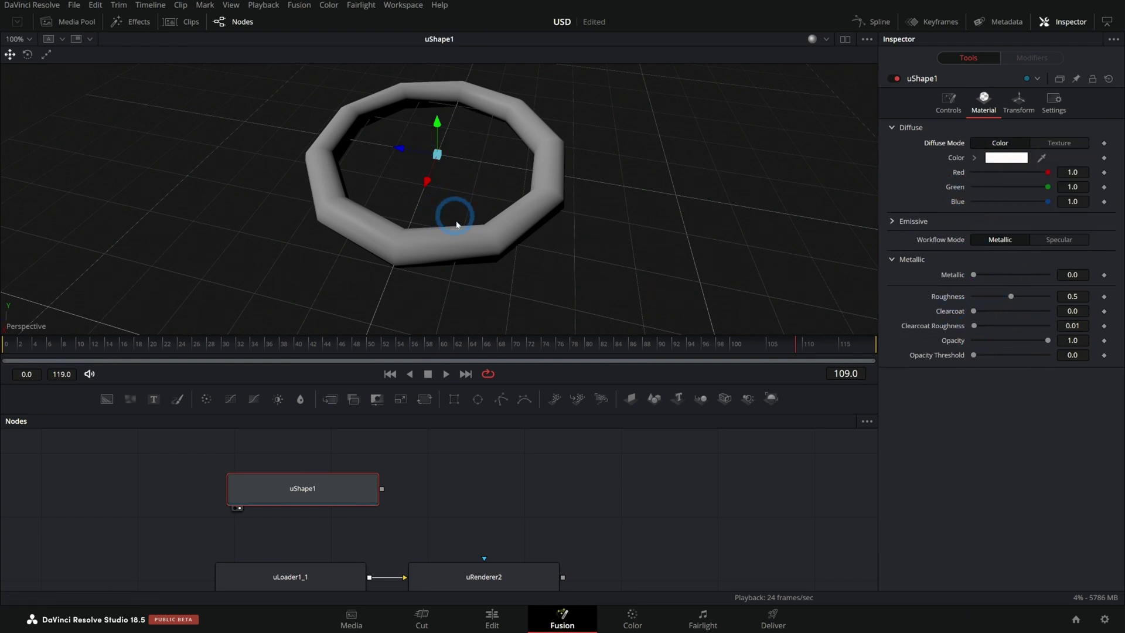
Step: Delete the uShape1 node and return to the saucer's uRenderer2 output
key(Delete)
drag(437, 513, 407, 442)
drag(454, 505, 451, 255)
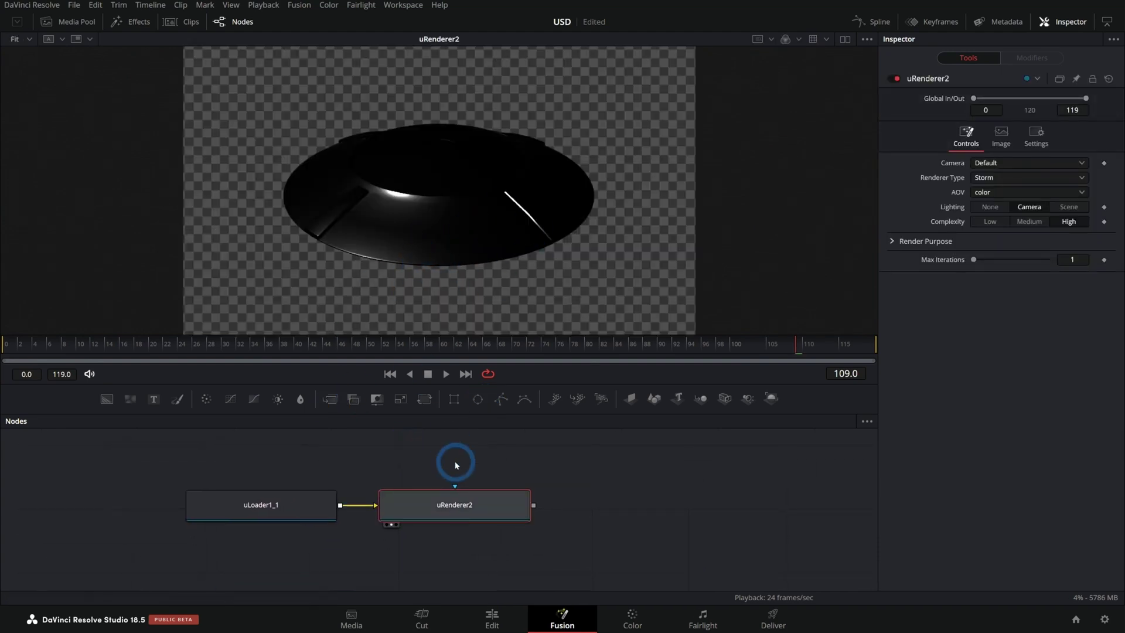
Step: Move uRenderer2 farther from uLoader1_1 and choose Storm as its renderer type
drag(453, 498, 535, 498)
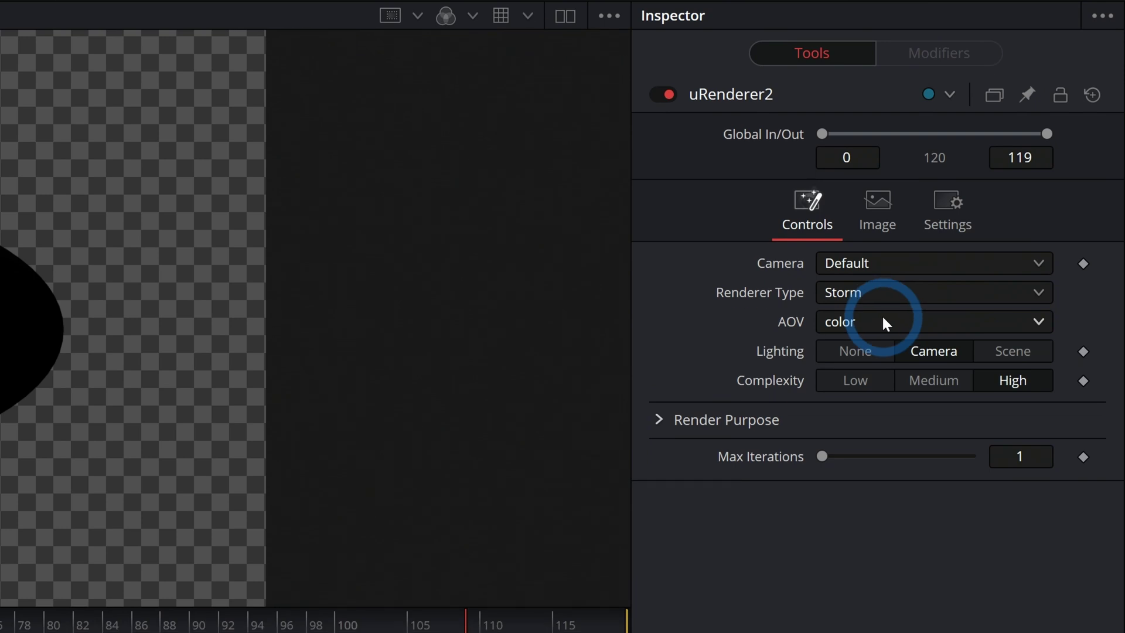
click(885, 292)
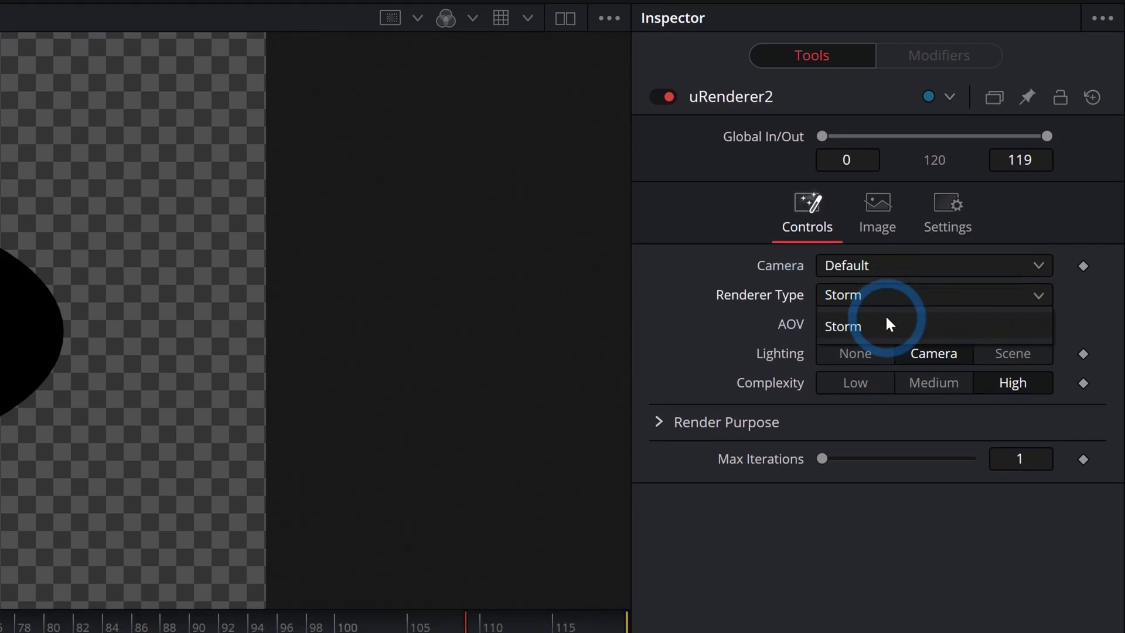
click(887, 322)
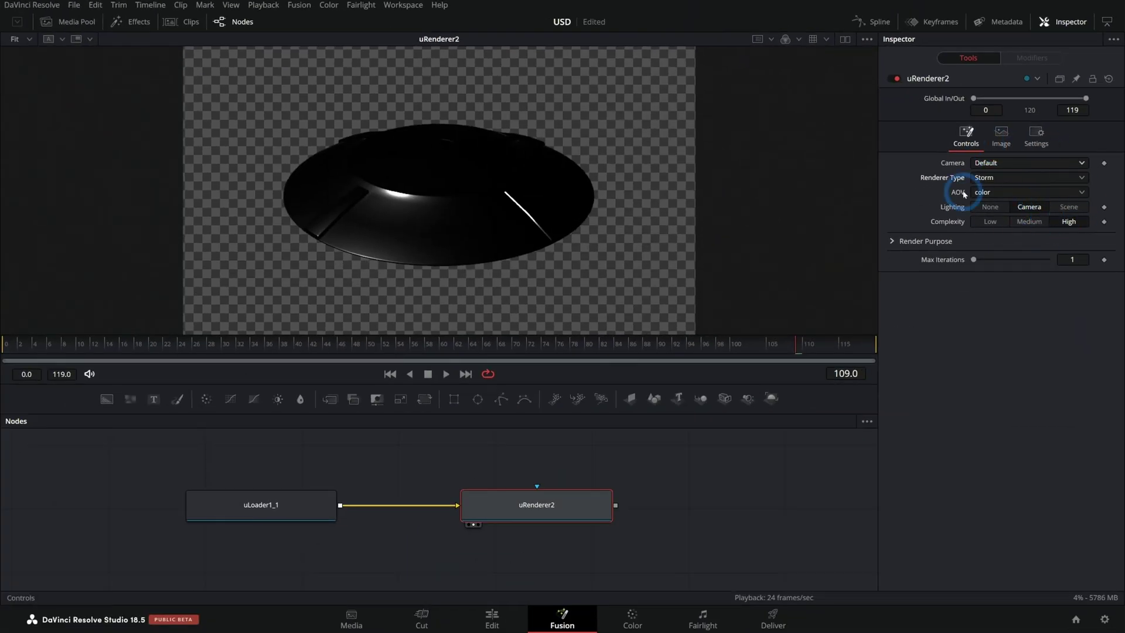
Step: Widen the gap between uLoader1_1 and uRenderer2 and insert a uMerge node into their connection
drag(510, 518, 560, 519)
click(270, 514)
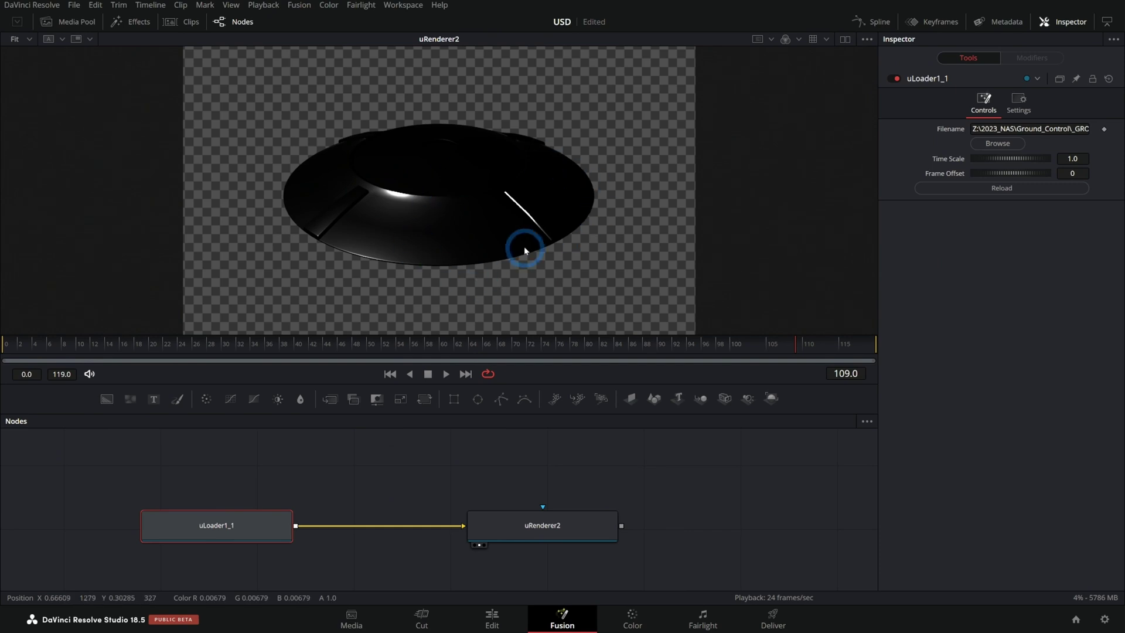
drag(527, 526, 584, 525)
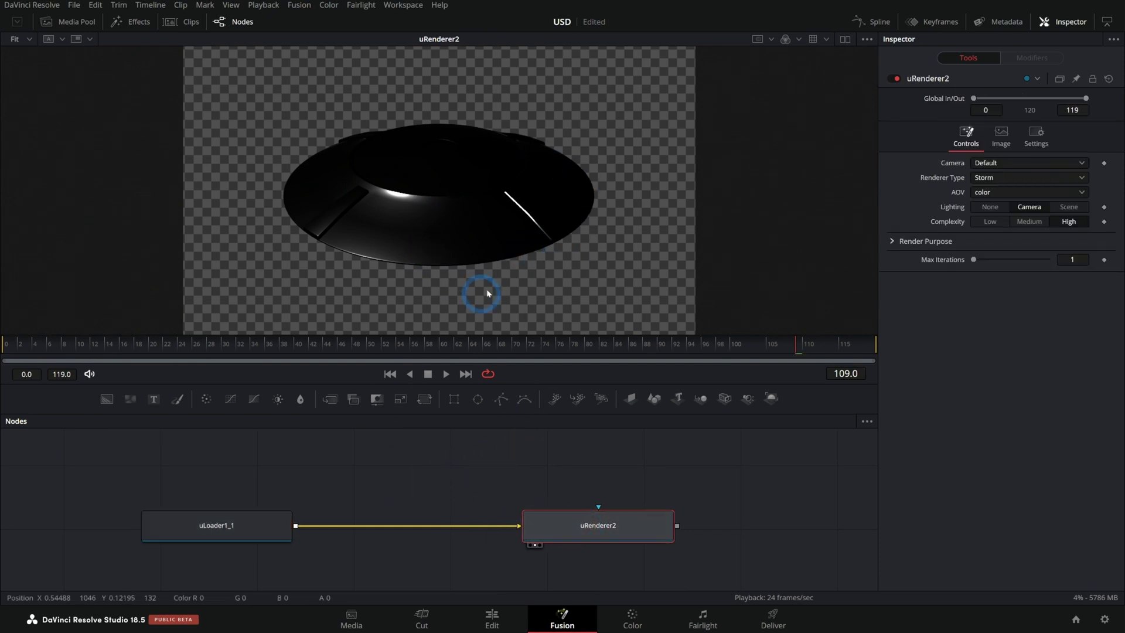
click(274, 526)
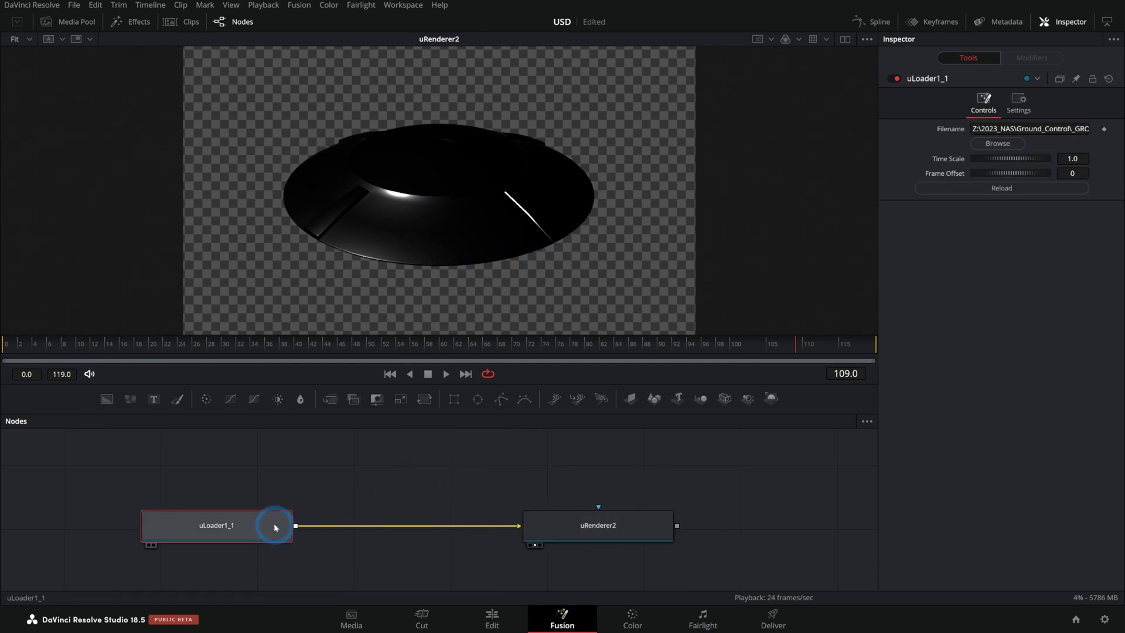
key(shift+space)
text(umr)
click(597, 418)
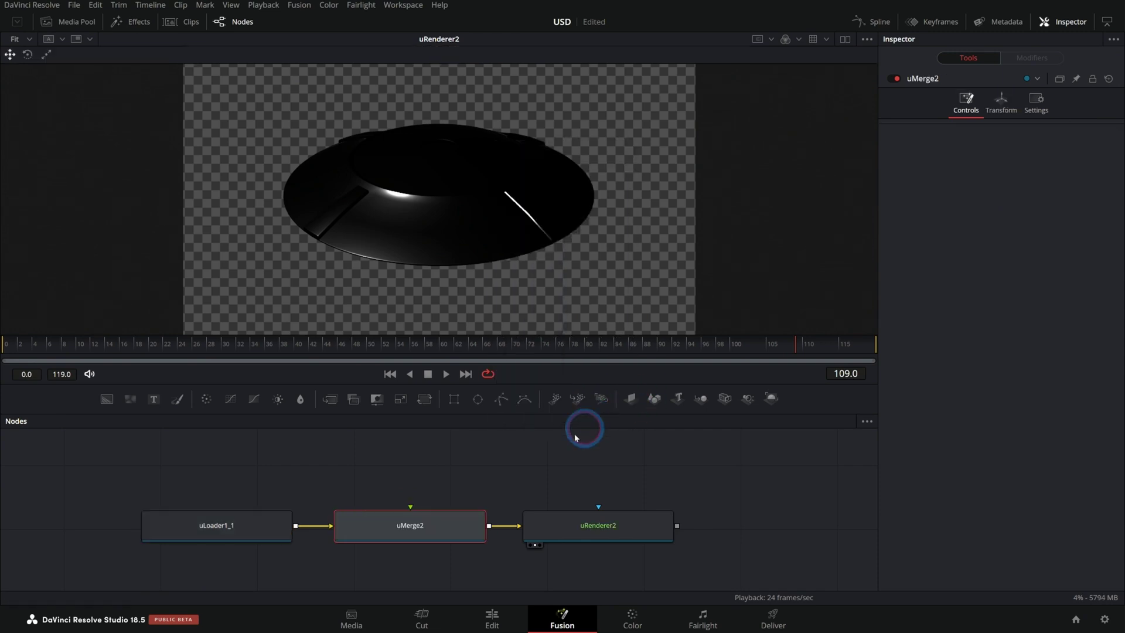
click(437, 502)
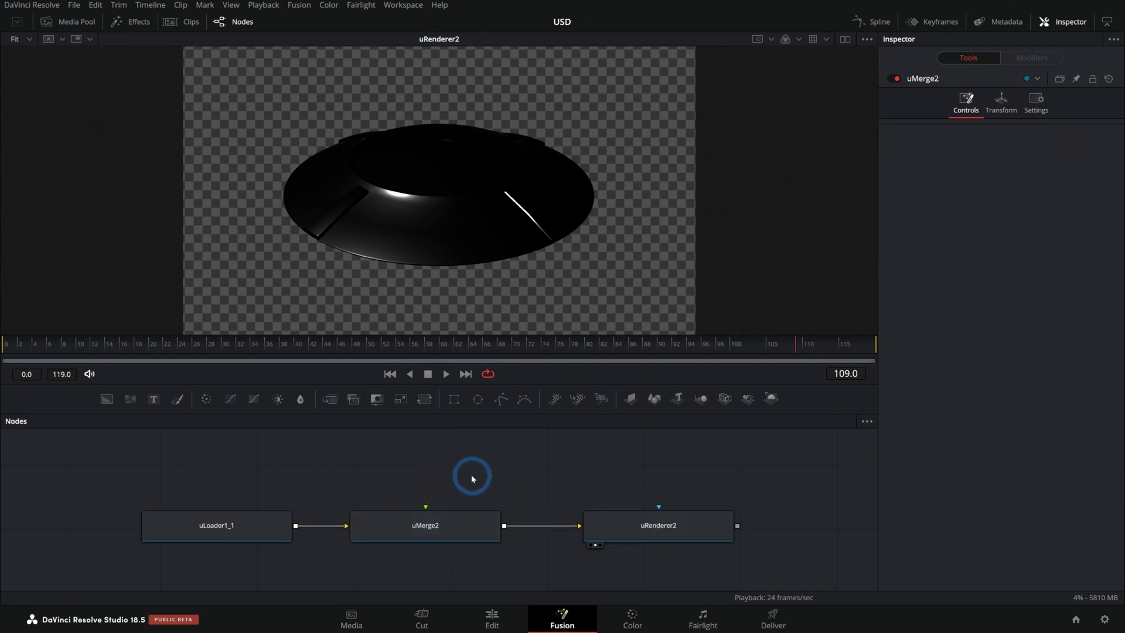
Step: Add a uCamera node above uMerge2 and connect its output to the merge
drag(472, 479, 463, 469)
key(shift+space)
text(uMerge)
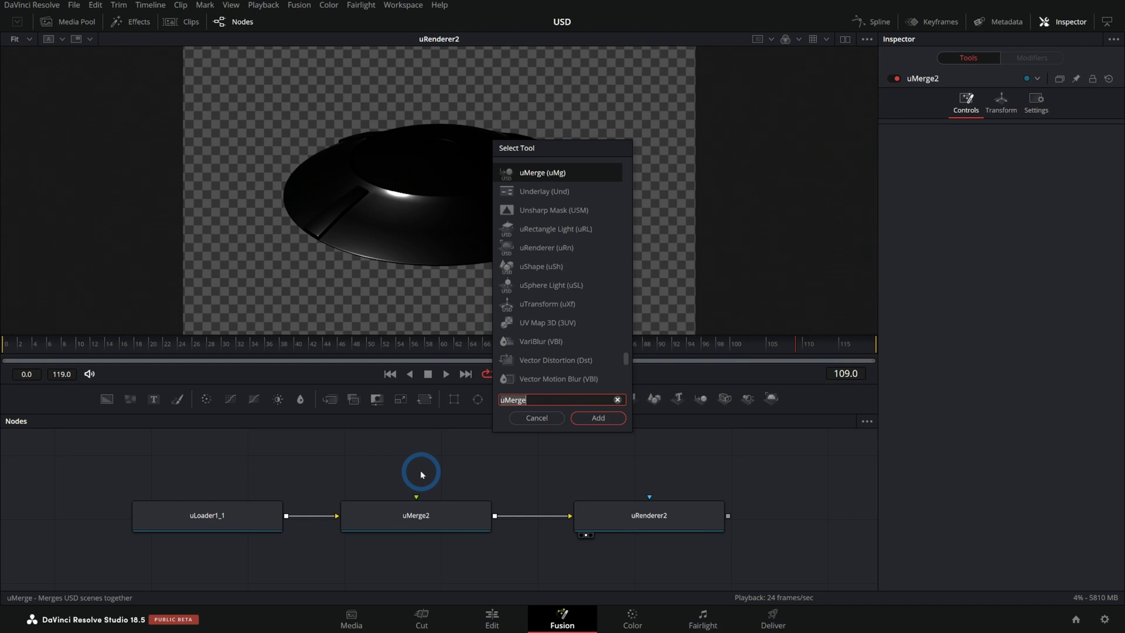
text(uCamera)
key(Return)
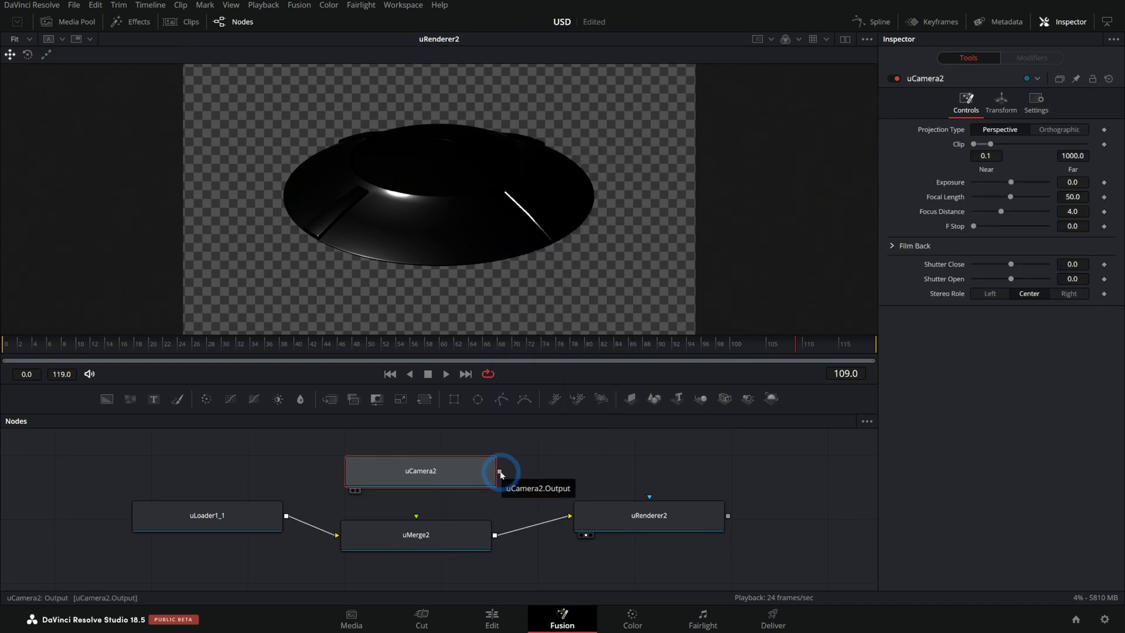
drag(501, 474, 441, 562)
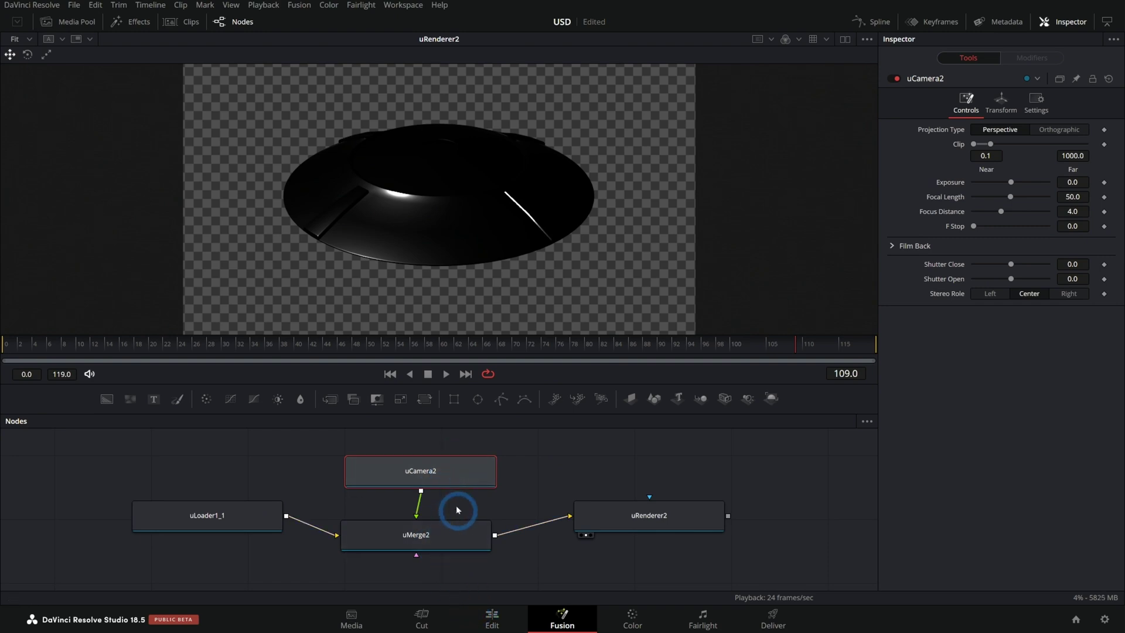
Step: Set the camera of uRenderer2 to uCamera2
click(710, 515)
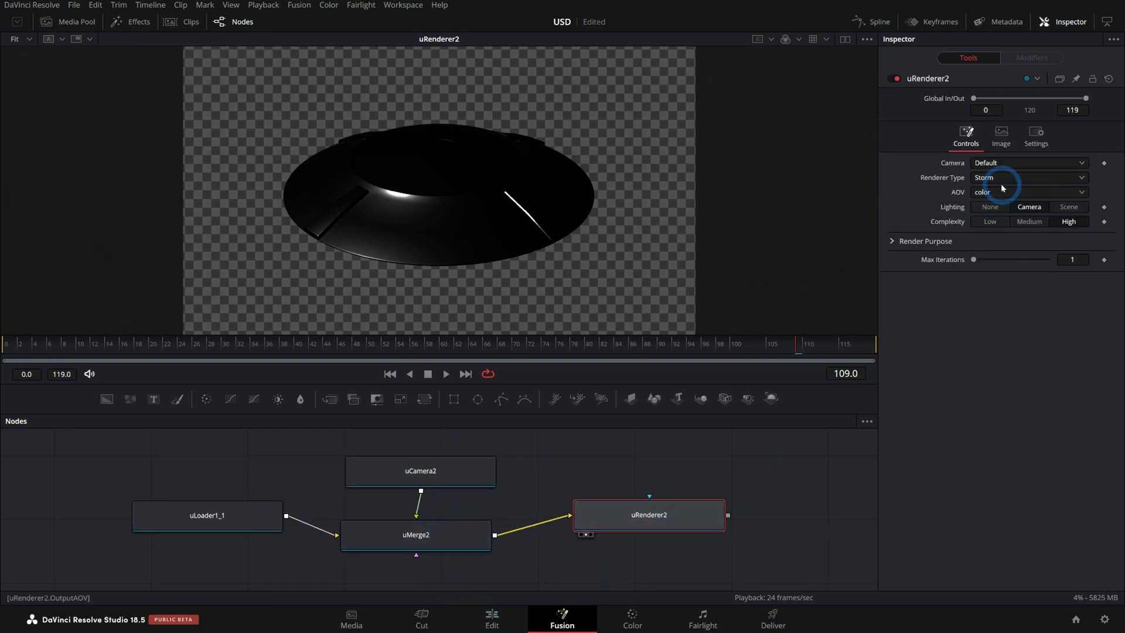
click(990, 167)
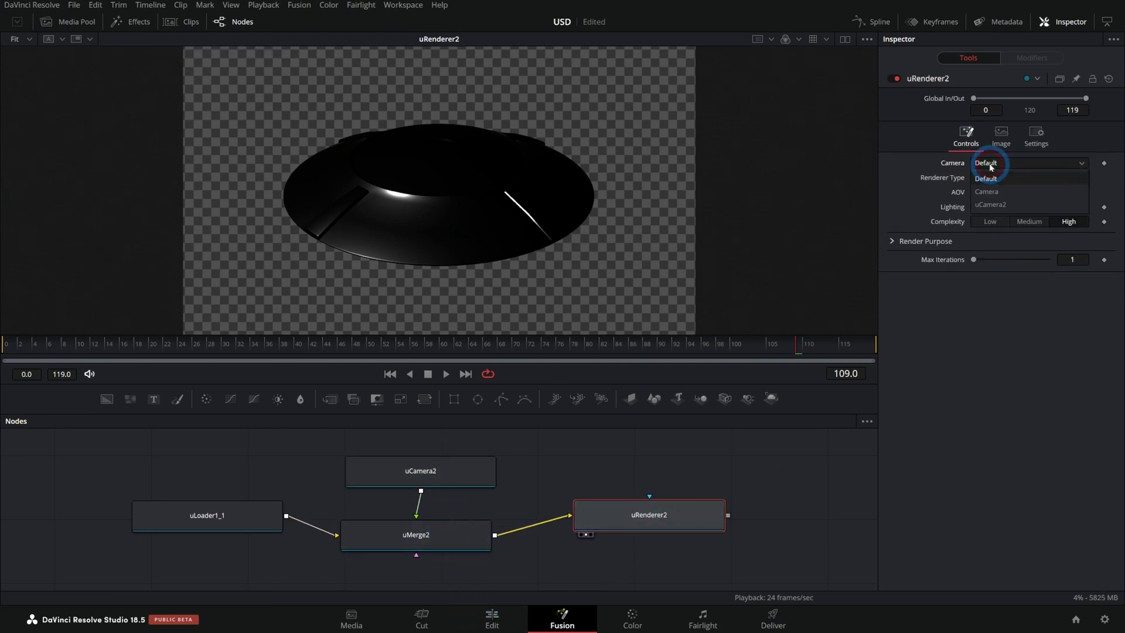
click(1006, 204)
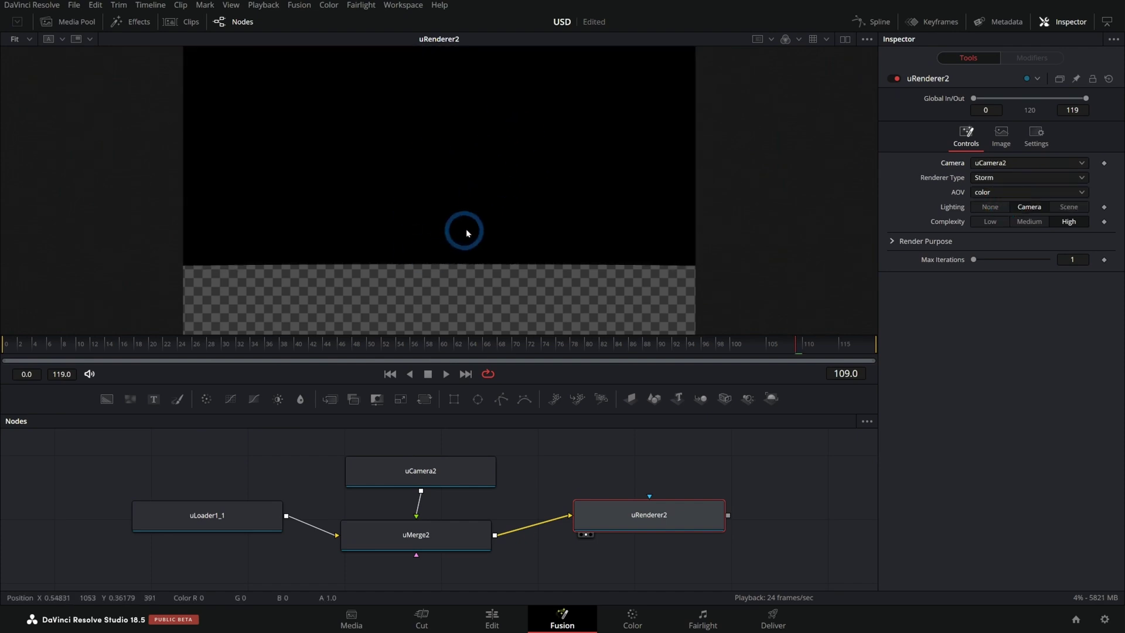
Step: Enable dual viewers and show the uMerge2 scene beside the uRenderer2 render, framing both the saucer and the camera
click(443, 535)
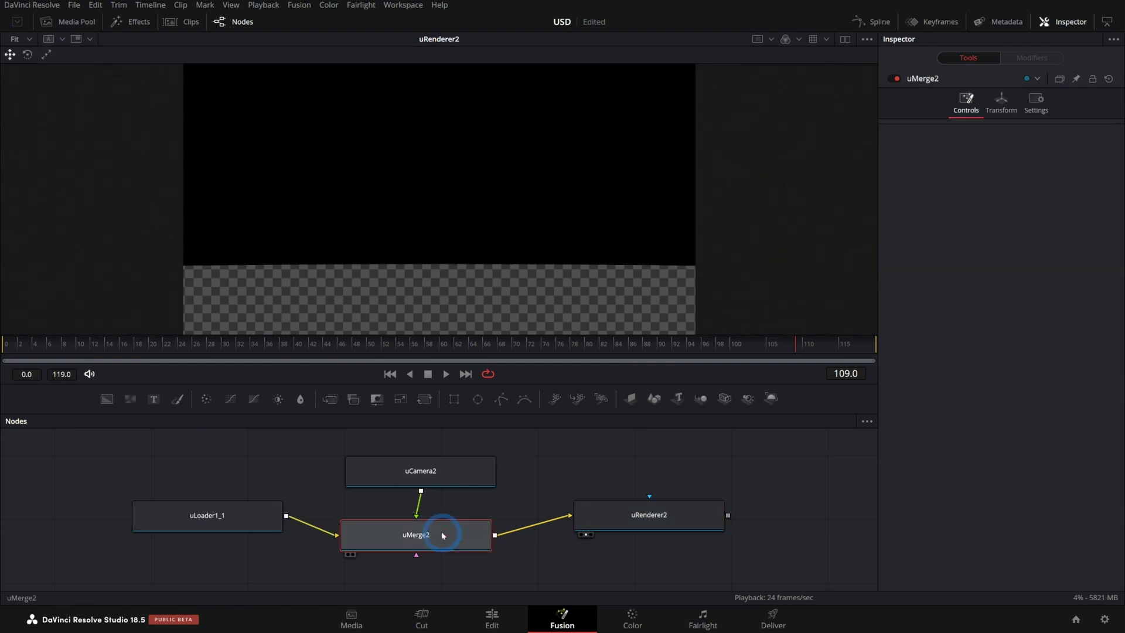
click(845, 40)
click(200, 110)
scroll(317, 151, up, 3)
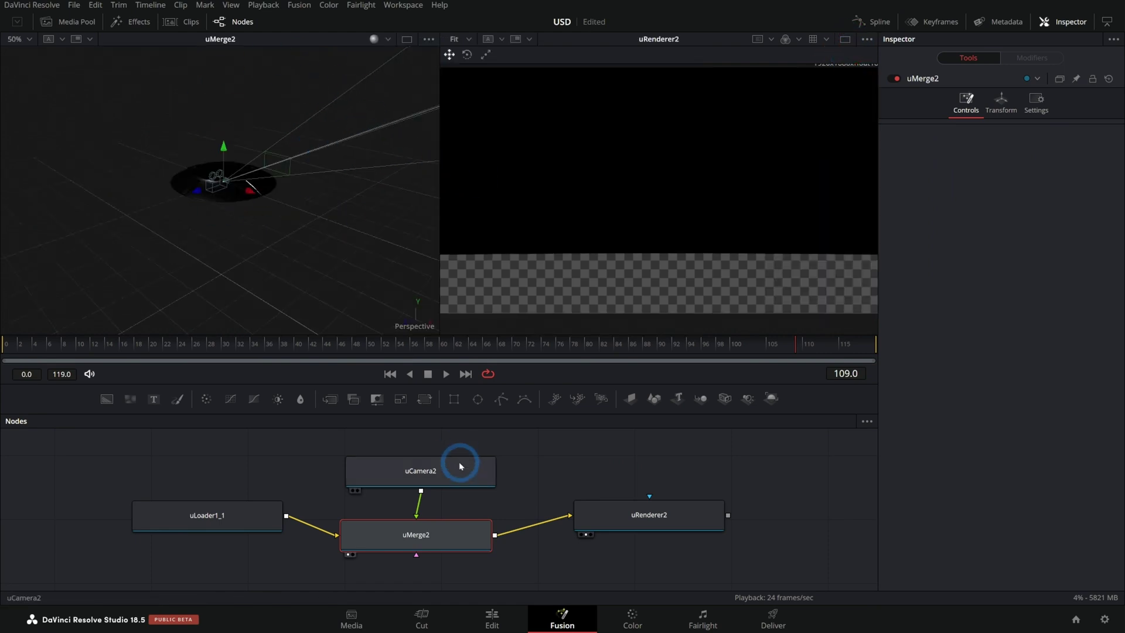
Step: Move uCamera2 back along its Z axis until the whole saucer fits in the render
click(421, 463)
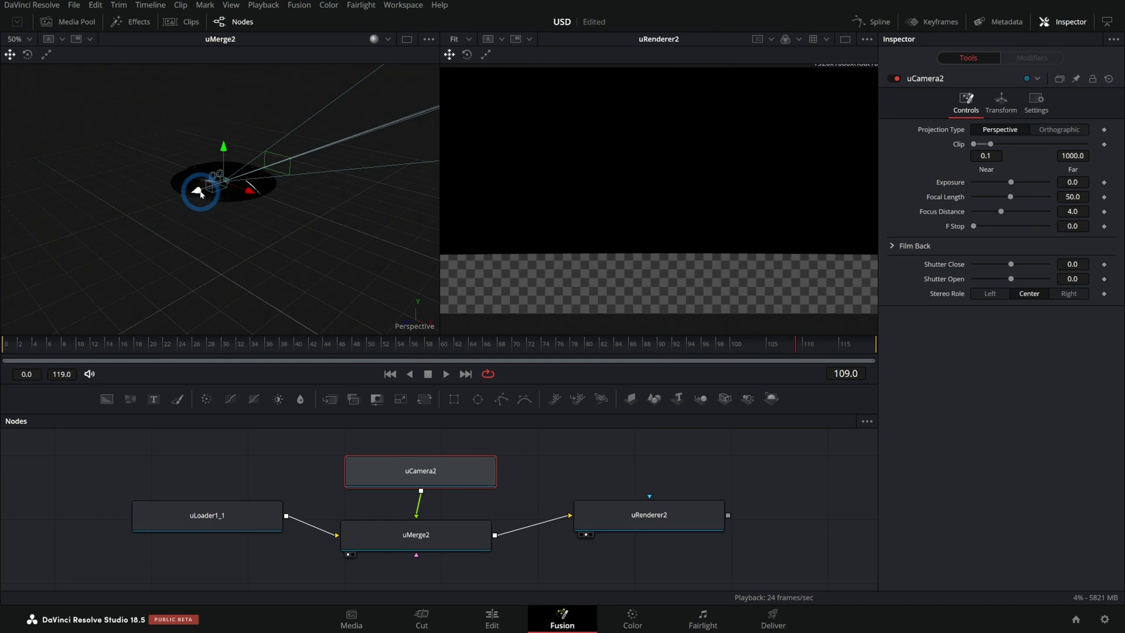
drag(201, 181, 352, 264)
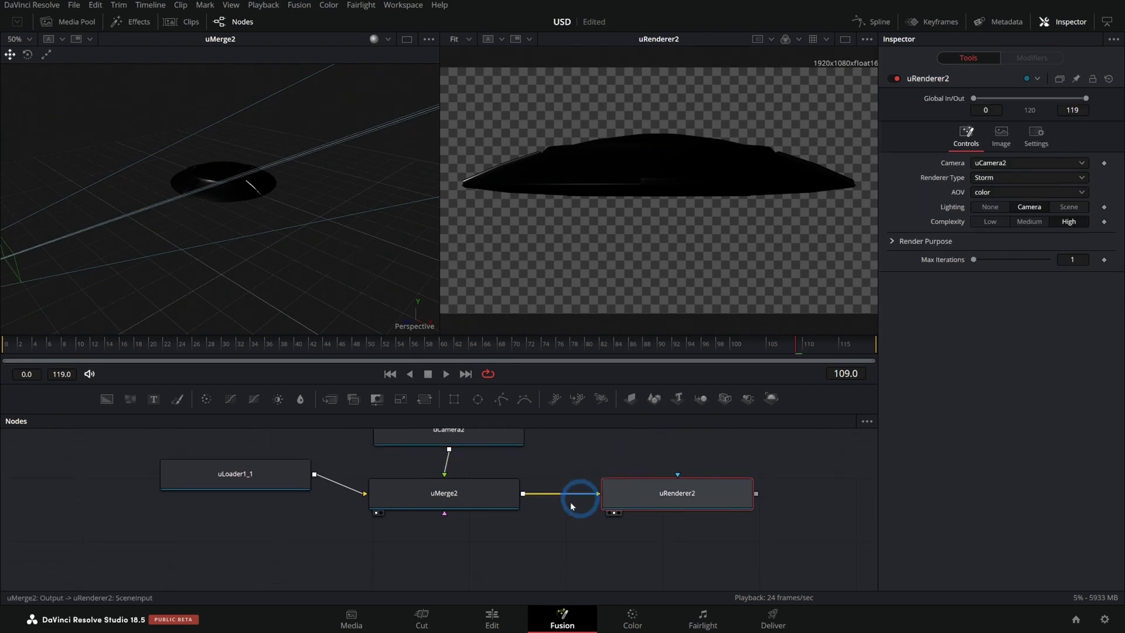
click(526, 545)
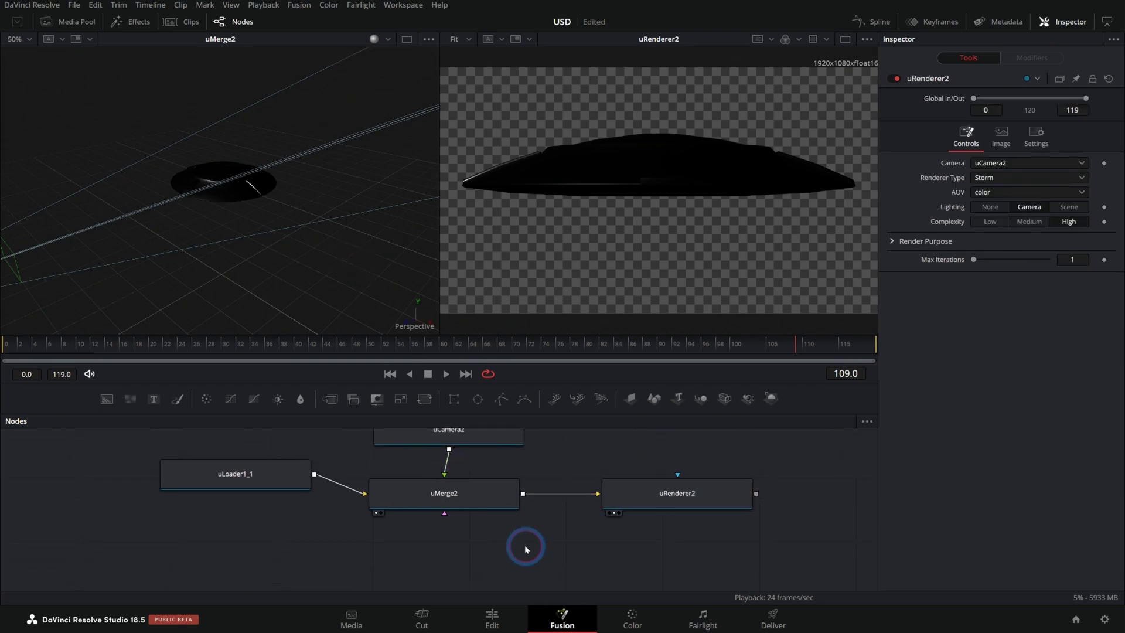
Step: Add a uDistant Light node below uMerge2 and connect it to the merge
click(470, 551)
key(shift+space)
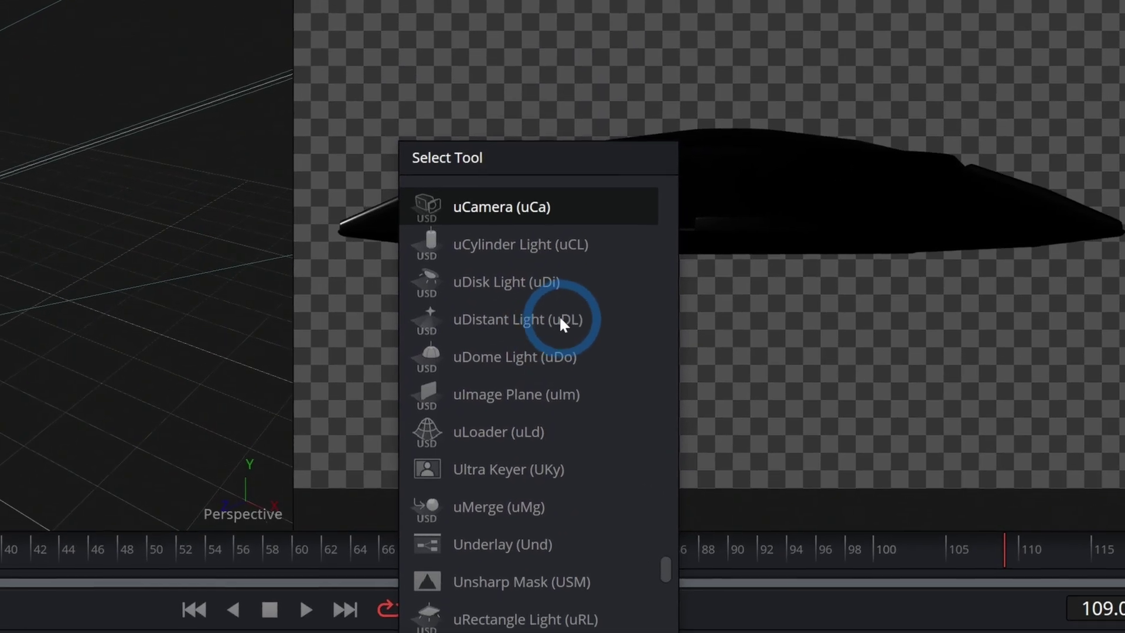
click(561, 311)
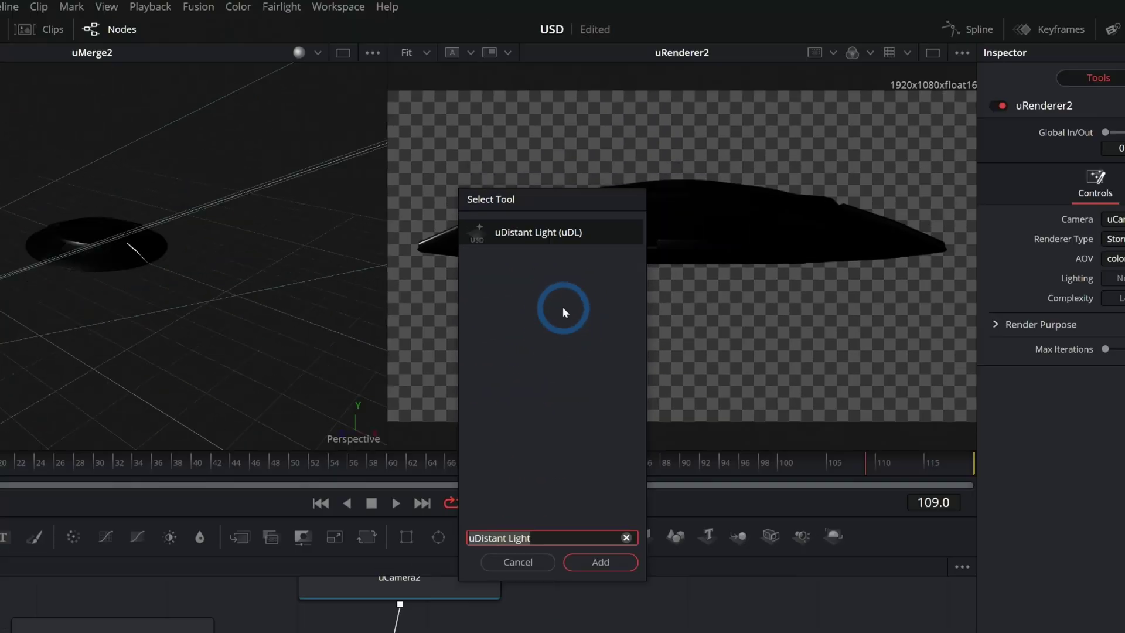
click(633, 581)
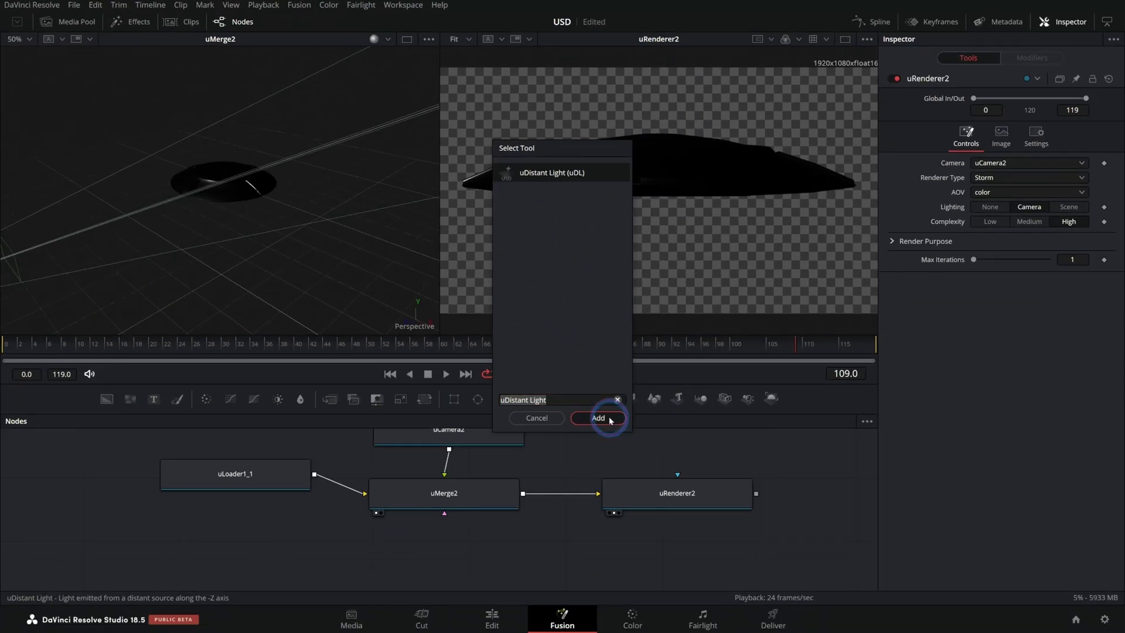
drag(549, 550, 480, 504)
drag(508, 556, 477, 560)
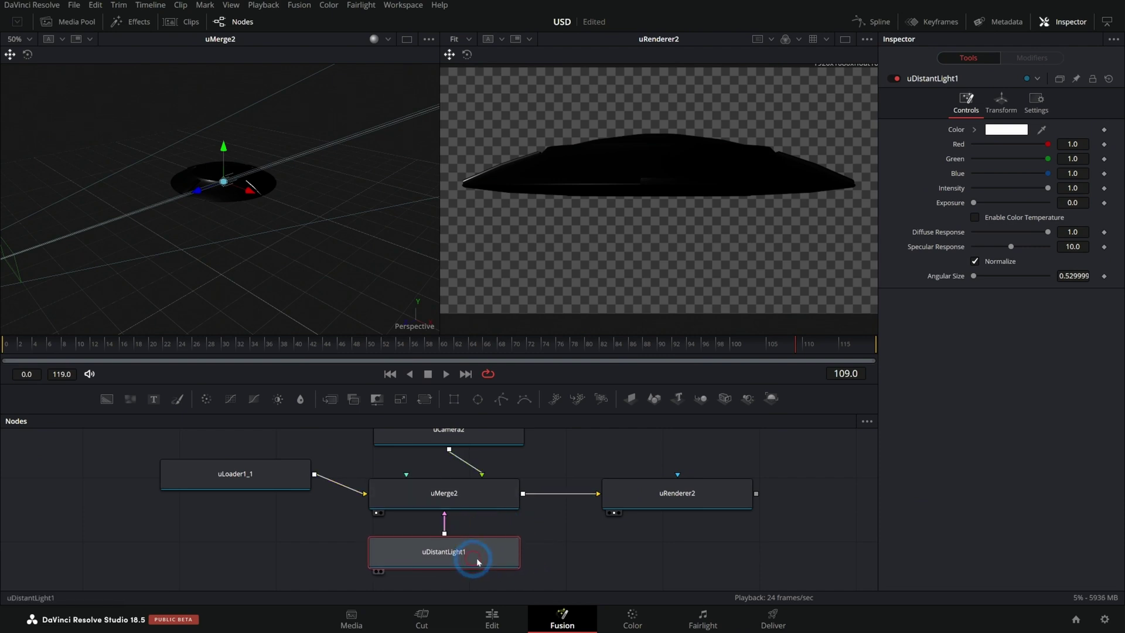
Step: Switch the uMerge2 viewer's lighting mode to Scene Lights
click(689, 245)
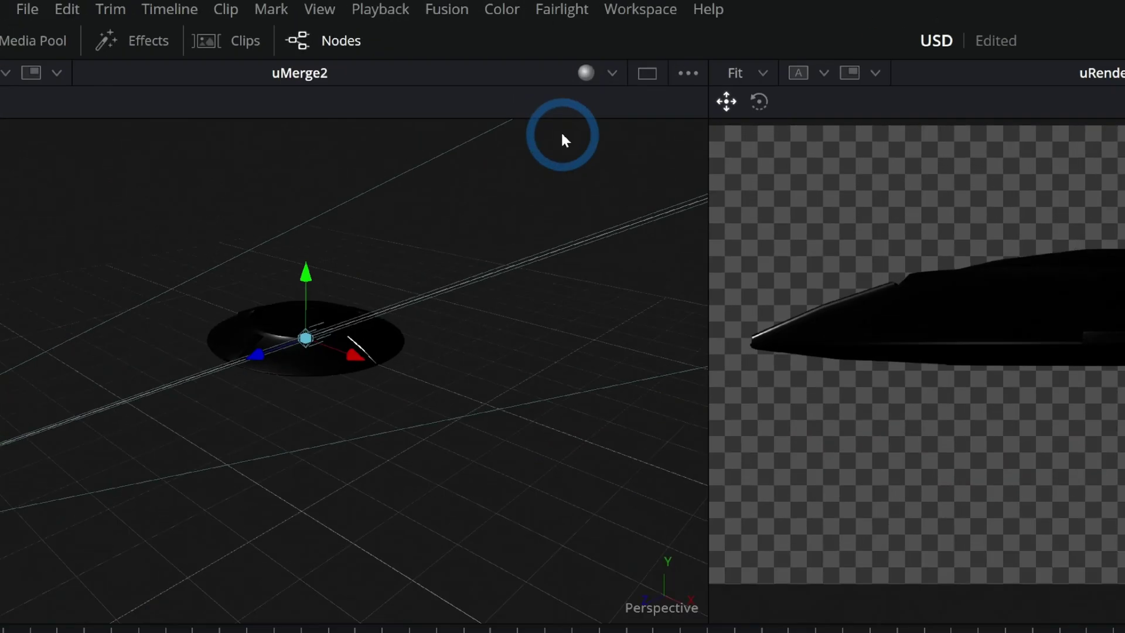
click(388, 38)
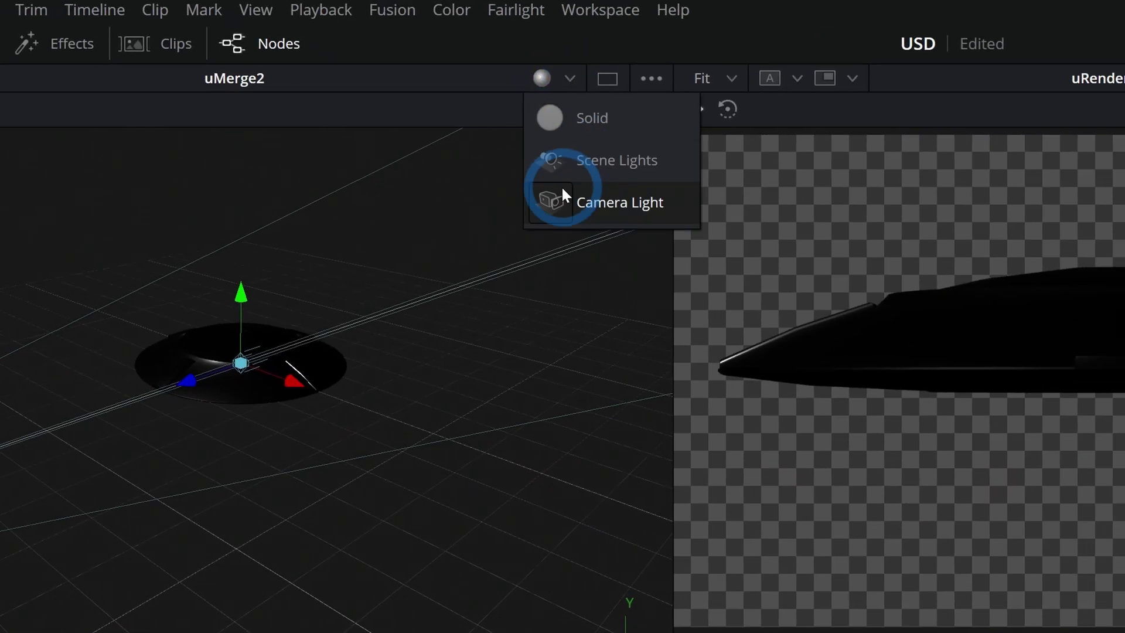
click(550, 160)
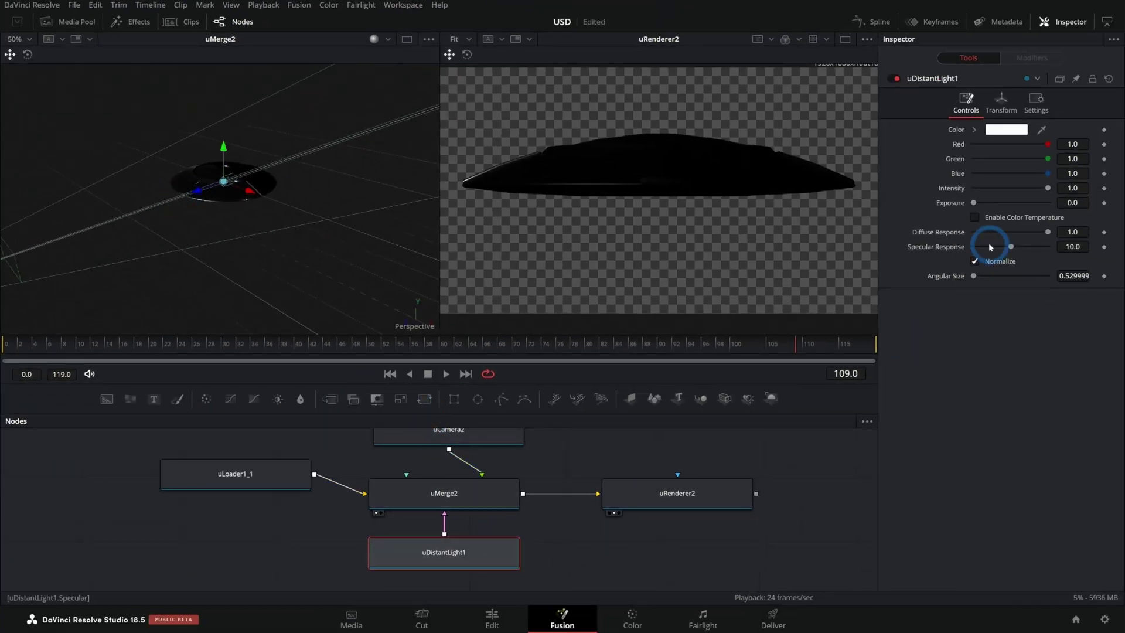
Step: Rotate uDistantLight1 around X to about -23.4 degrees
click(1002, 112)
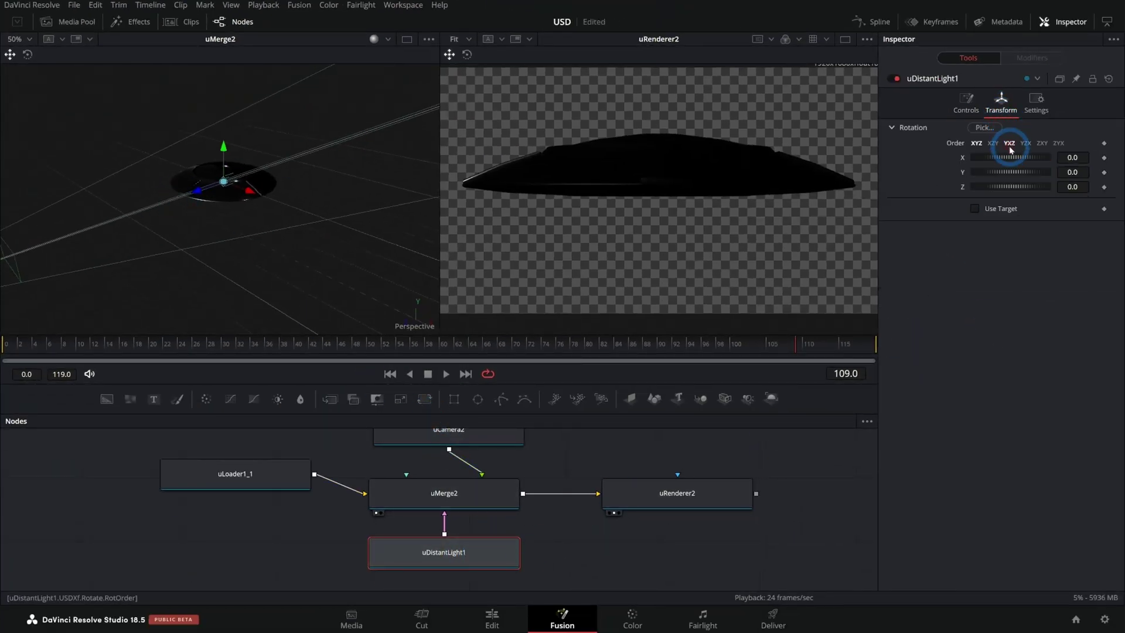
drag(1007, 158, 1007, 157)
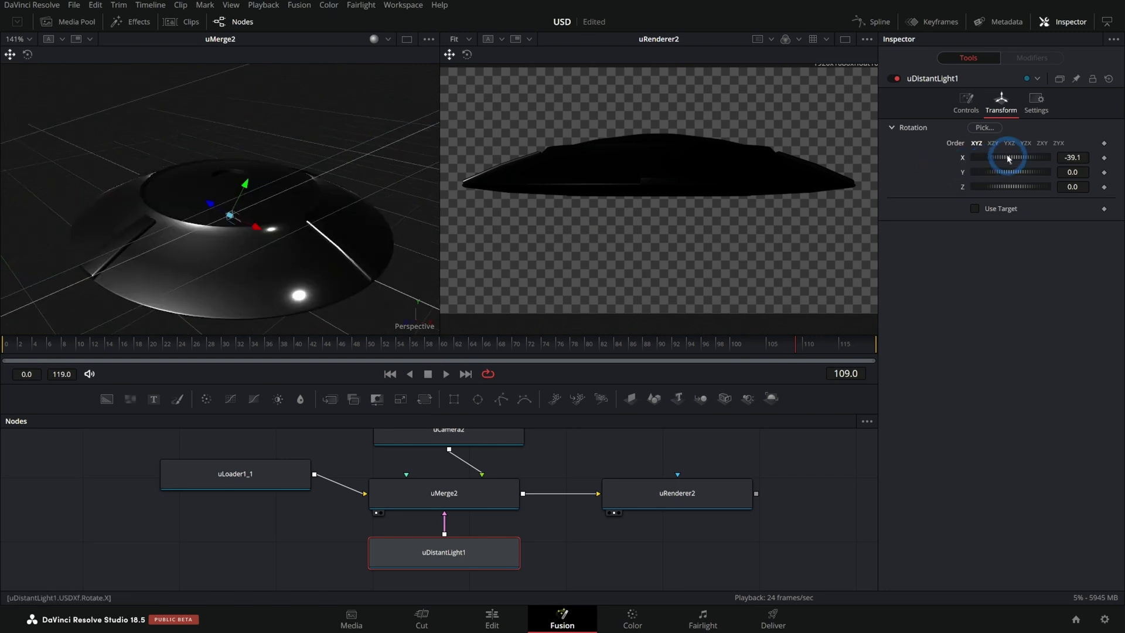
drag(1008, 159, 728, 502)
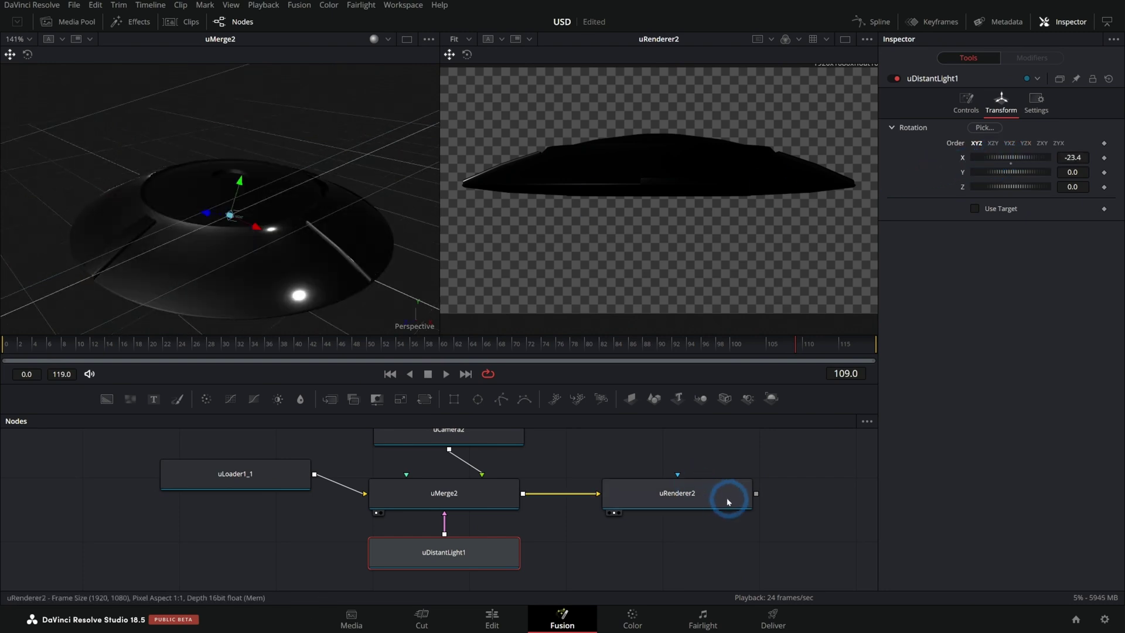
Step: Set the lighting of uRenderer2 to Scene
click(700, 504)
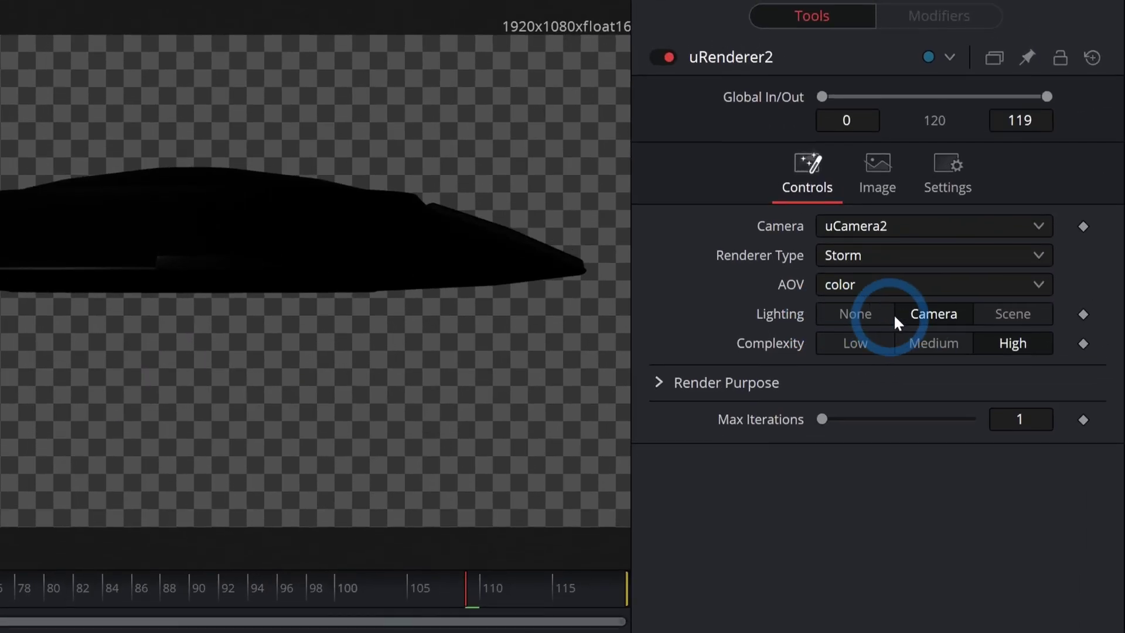
click(1002, 315)
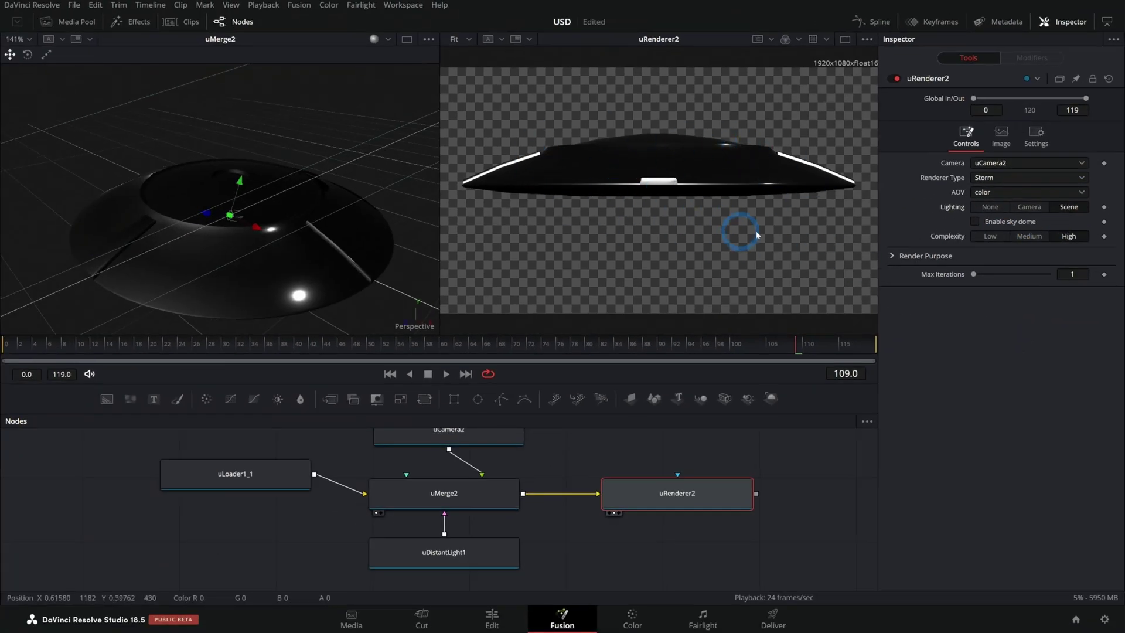
Step: Replace uDistantLight1 with a uDome Light node connected to uMerge2
drag(612, 449, 606, 480)
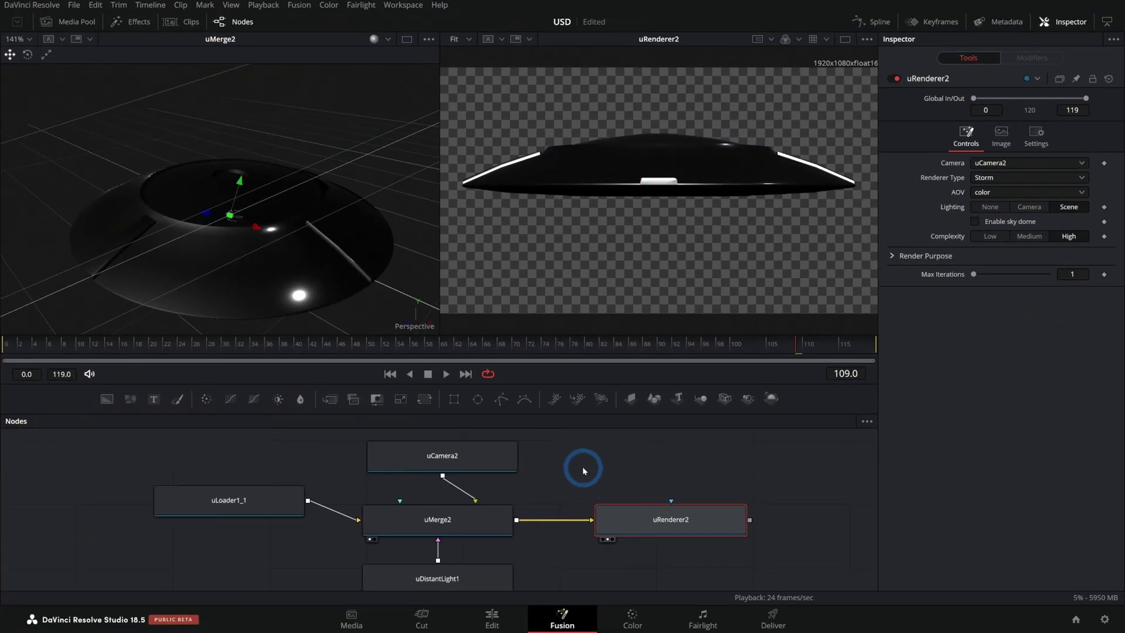
scroll(560, 481, down, 2)
drag(571, 518, 513, 511)
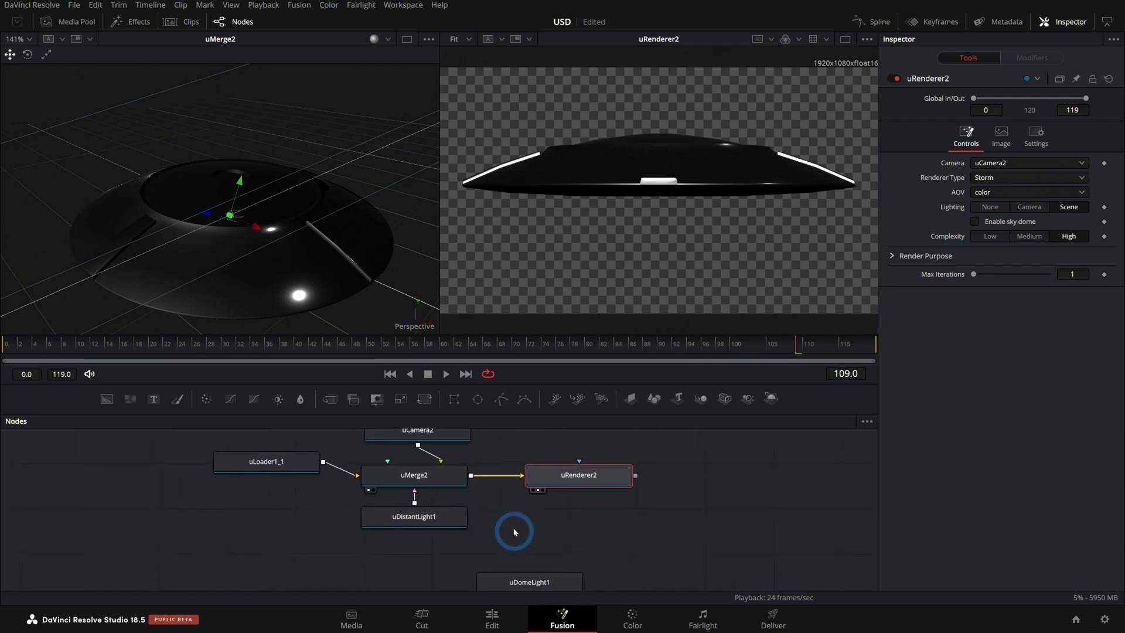
click(452, 524)
key(shift+space)
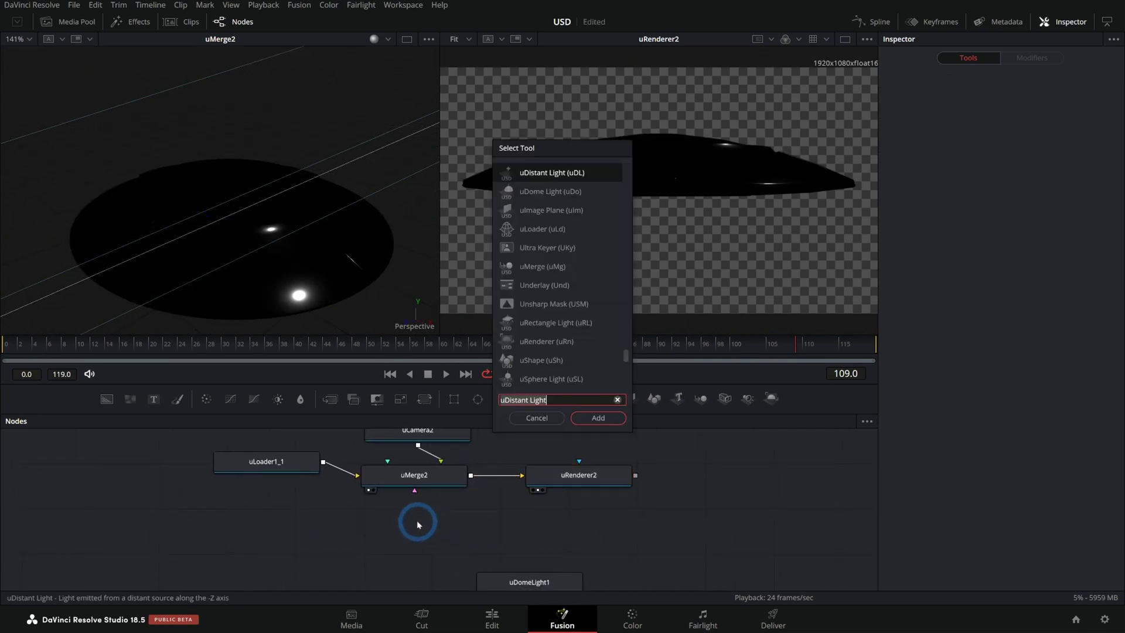
text(udo)
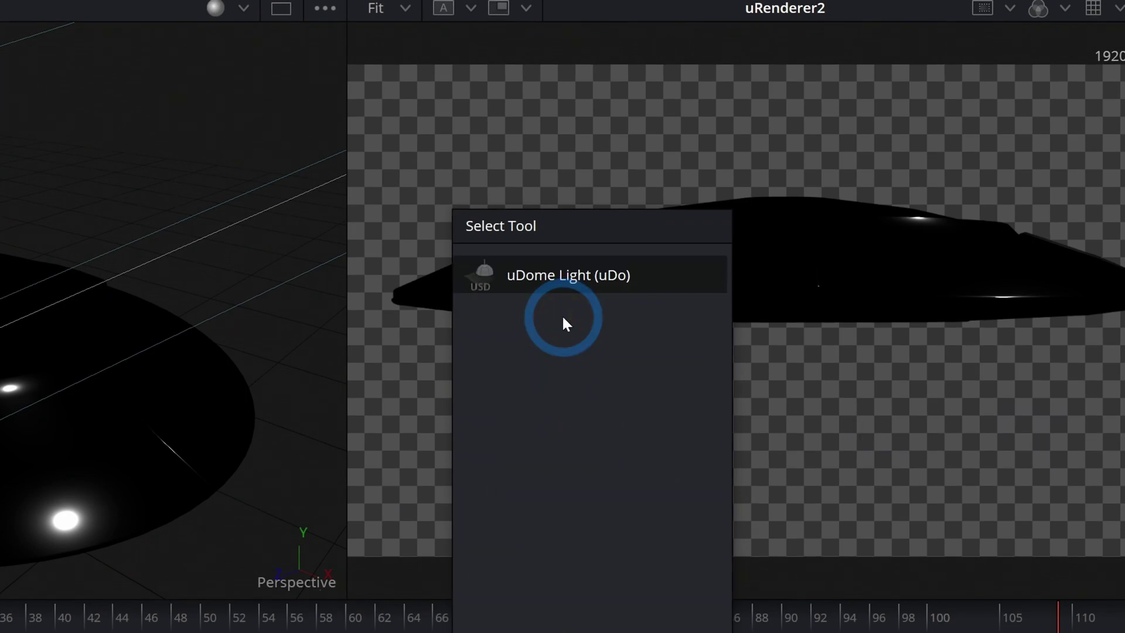
key(Return)
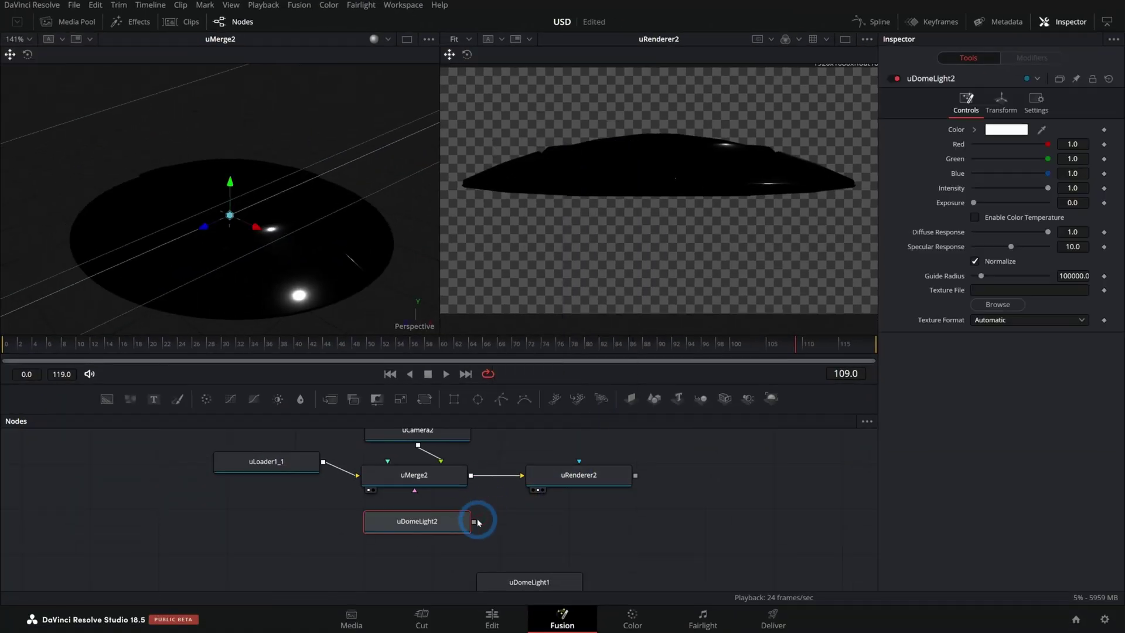
drag(477, 522, 430, 484)
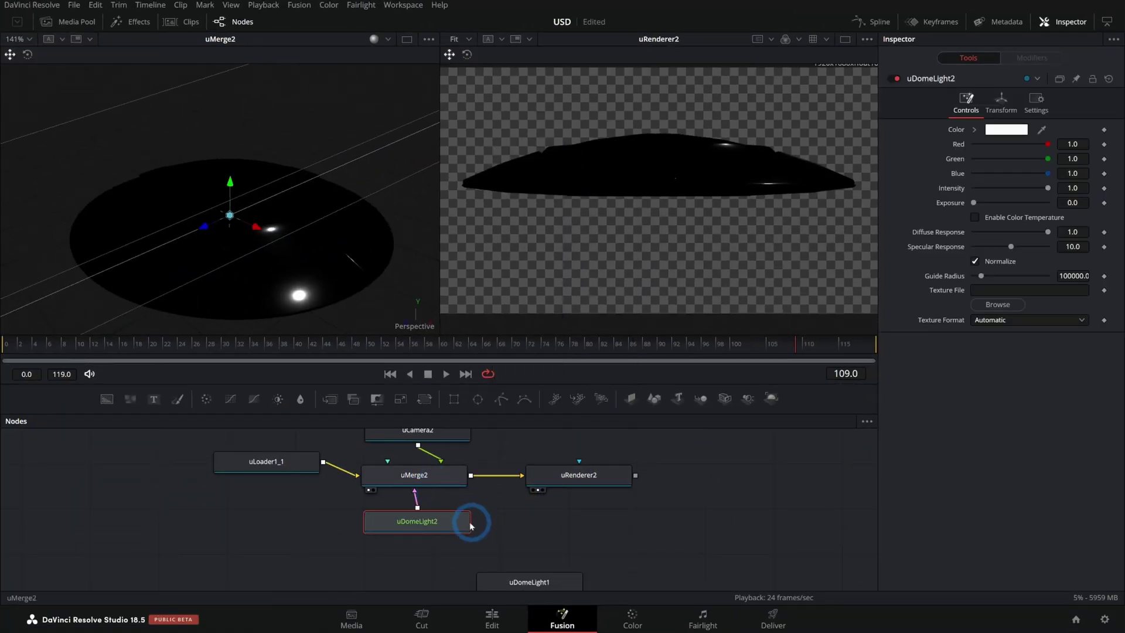
Step: Examine the dome light's environment and its reflections on the saucer from several angles in the uMerge2 scene
click(402, 291)
scroll(320, 182, down, 5)
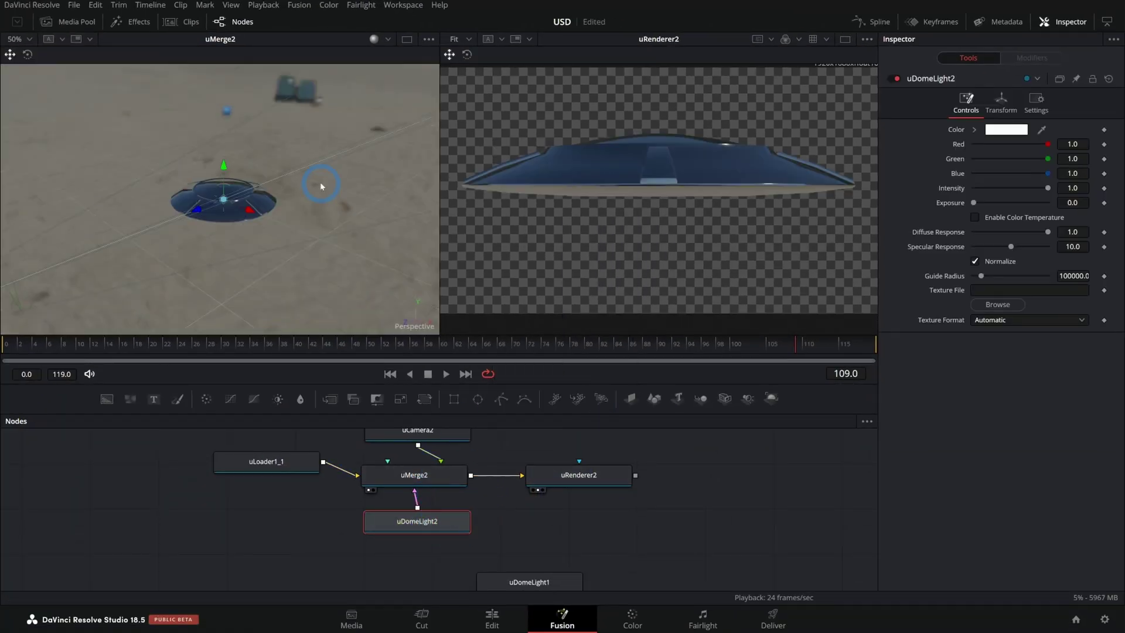
drag(320, 182, 181, 219)
scroll(236, 232, up, 5)
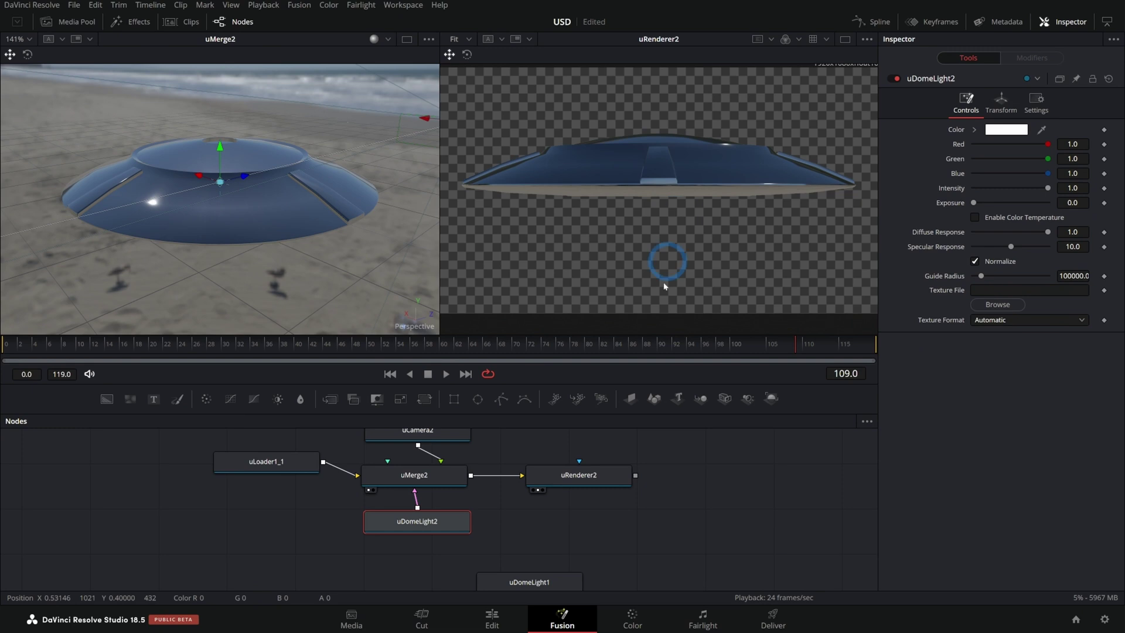
Step: Insert a uTransform node between uLoader1_1 and uMerge2, with its scale at about 0.788 and X rotation at about -2.6
drag(636, 476, 631, 533)
scroll(643, 508, down, 4)
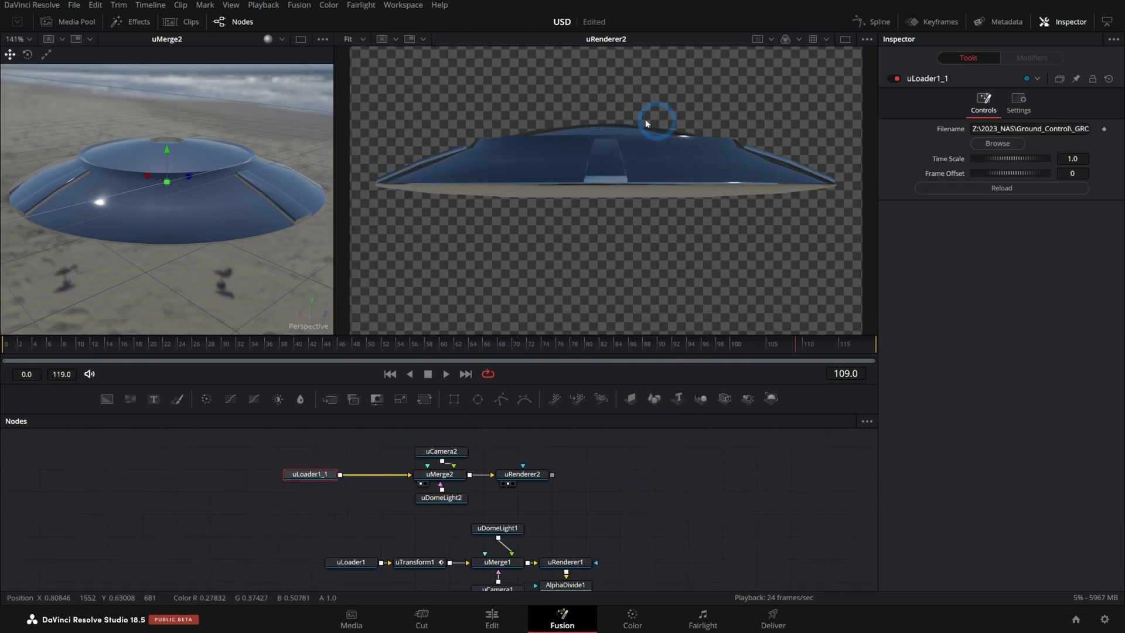
click(441, 452)
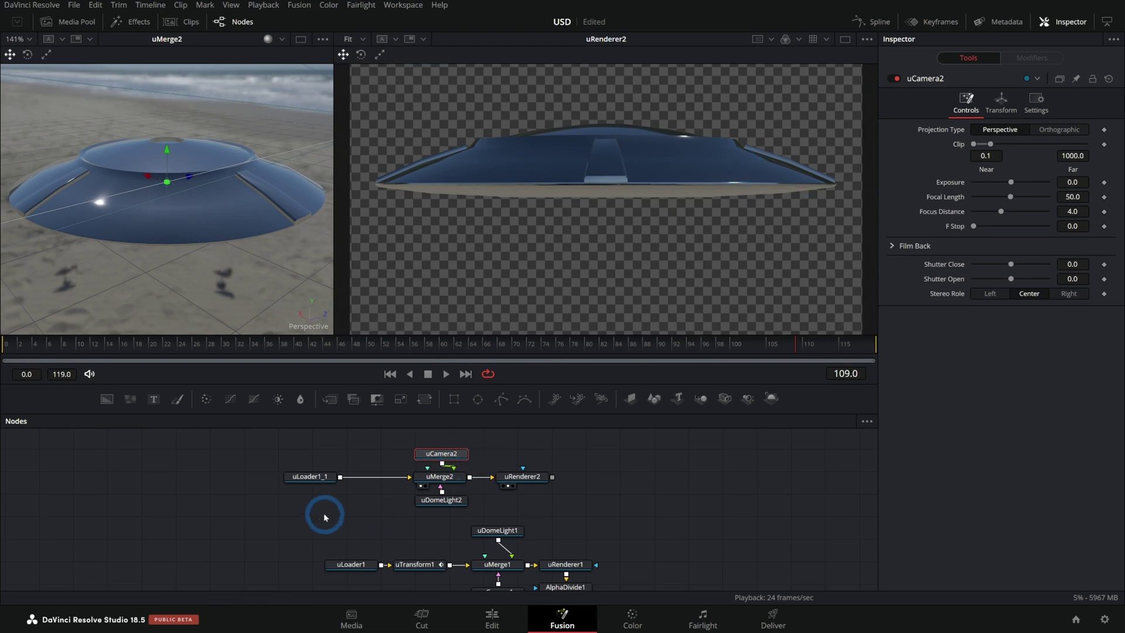
drag(319, 480, 296, 482)
key(shift+space)
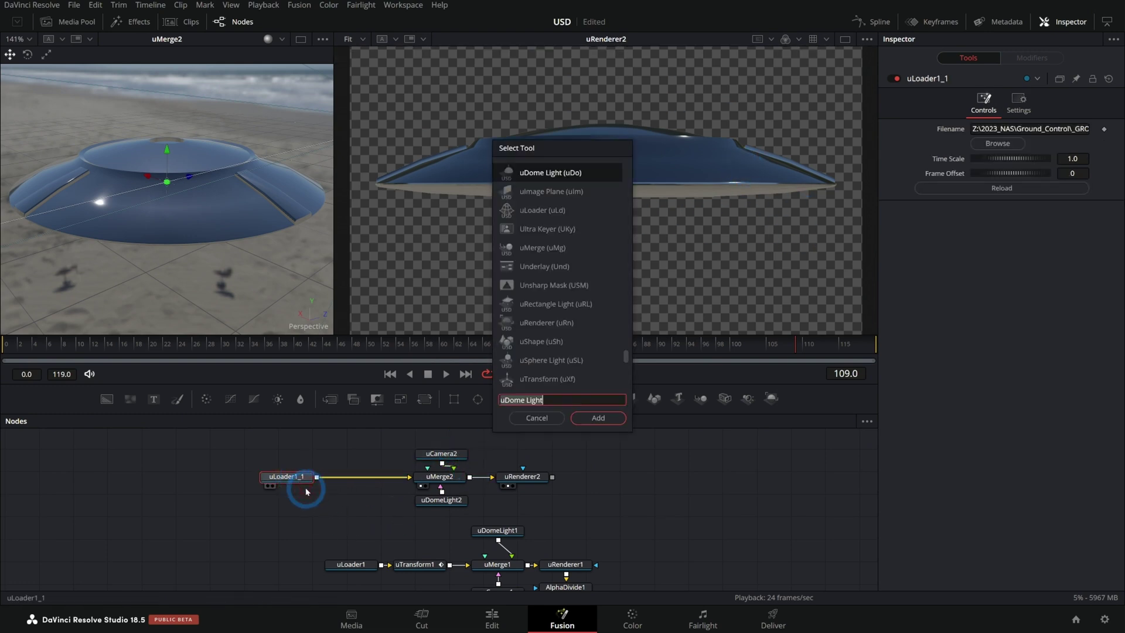
text(uxf)
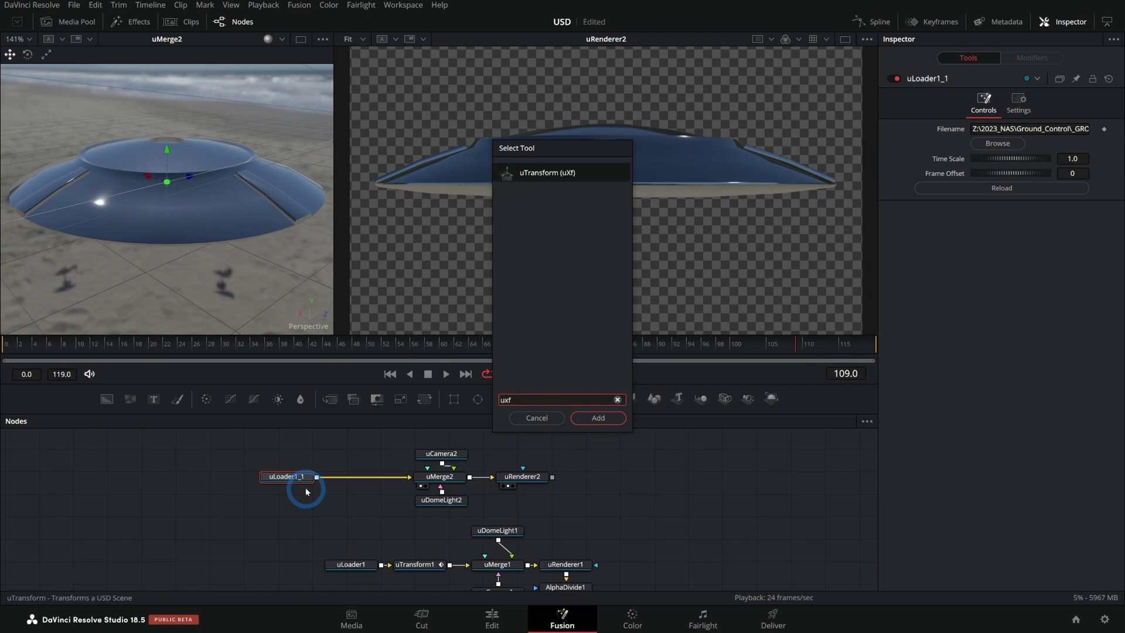
key(Return)
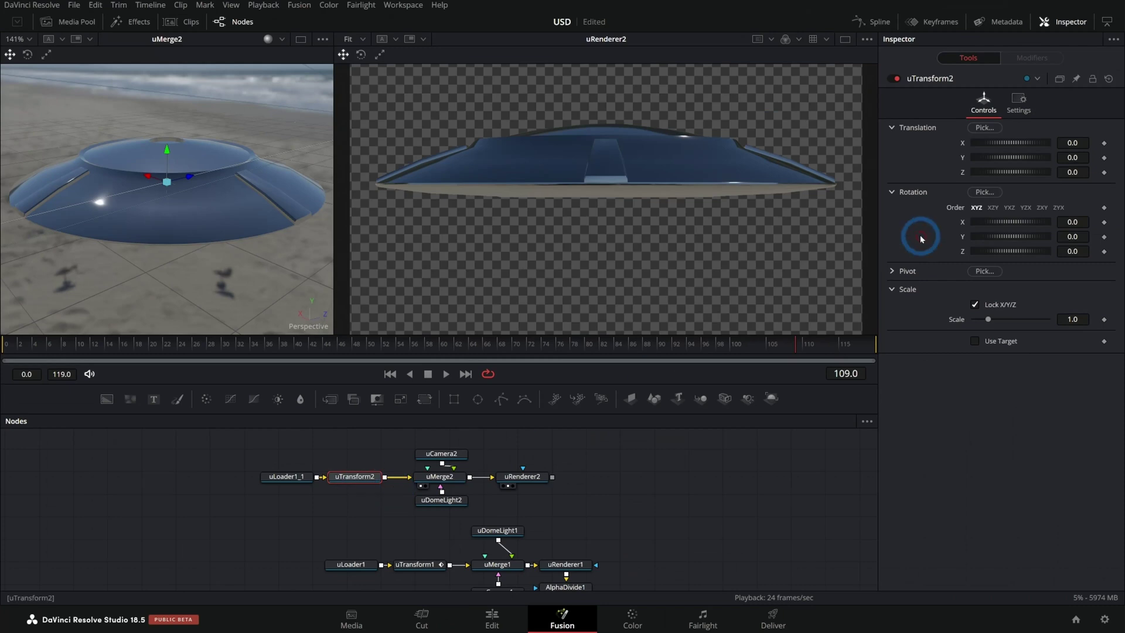
drag(989, 324, 988, 321)
drag(1027, 223, 1030, 225)
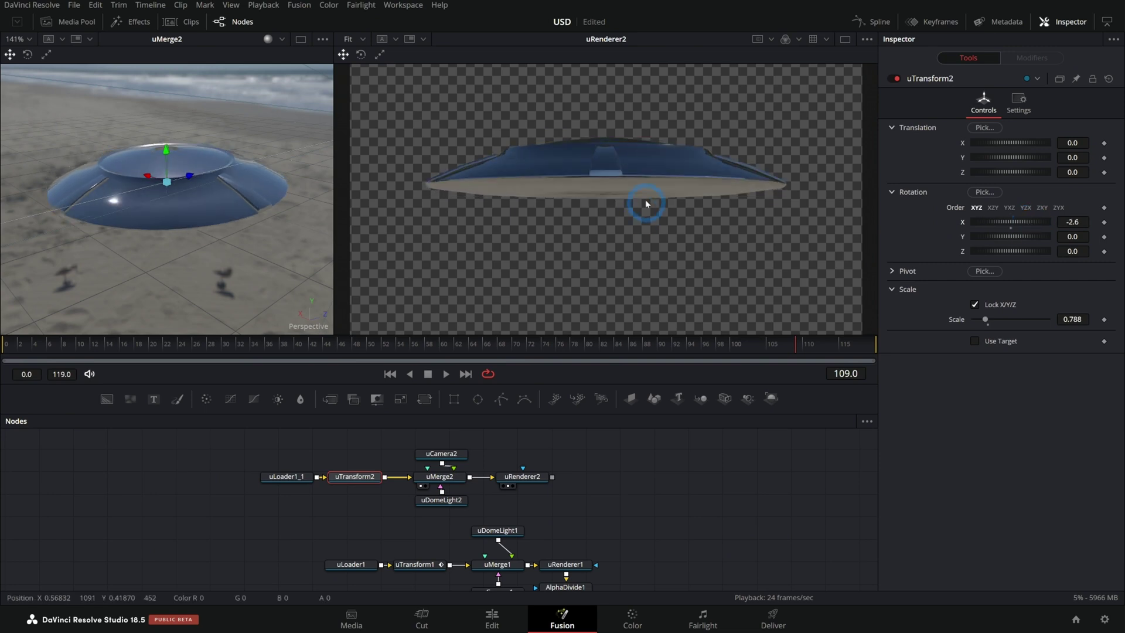
Step: Delete the whole practice node tree from uLoader1_1 through uRenderer2, including uTransform2, uMerge2, uCamera2 and uDomeLight2
drag(617, 448, 270, 514)
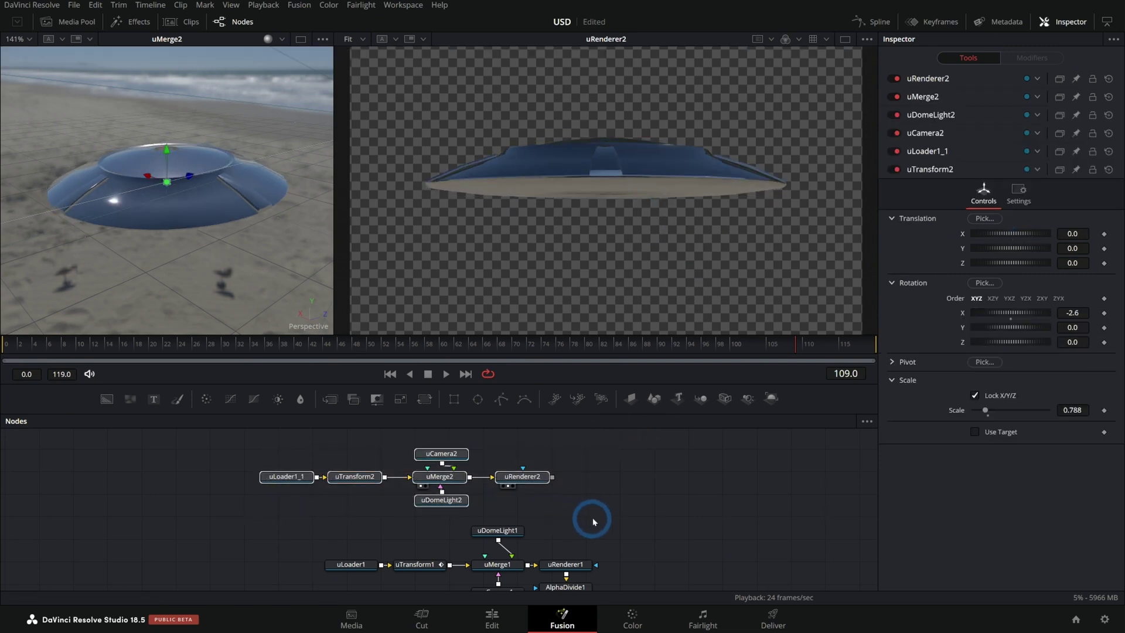
key(Delete)
Step: Bypass the alpha, color correction, blur and matte nodes below uRenderer1, including Polygon1
scroll(628, 533, down, 10)
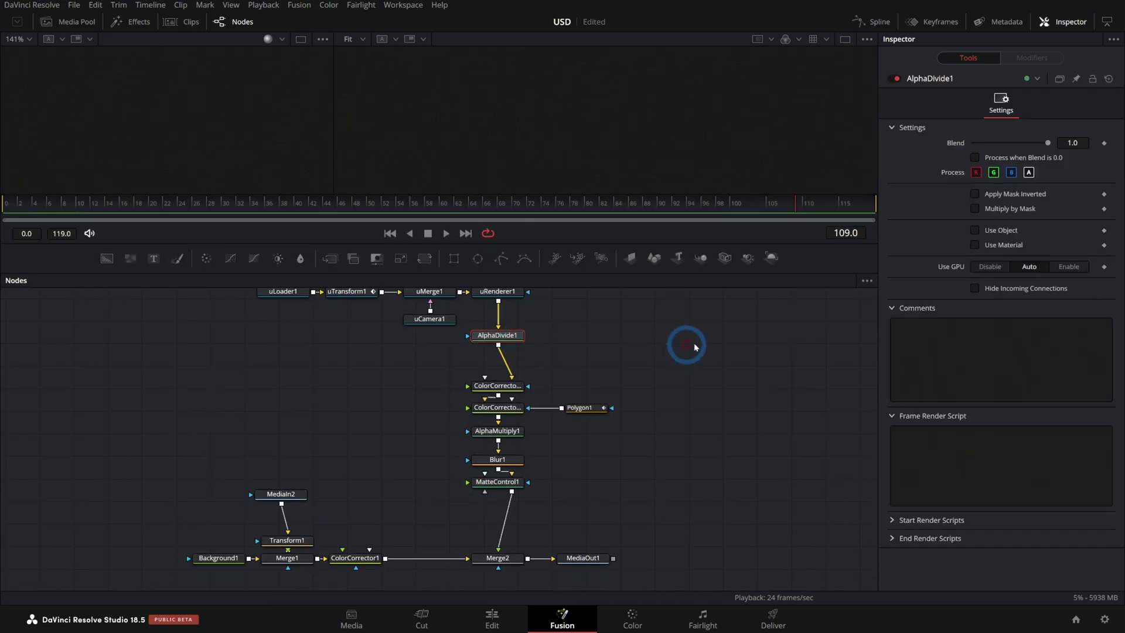
drag(694, 346, 482, 509)
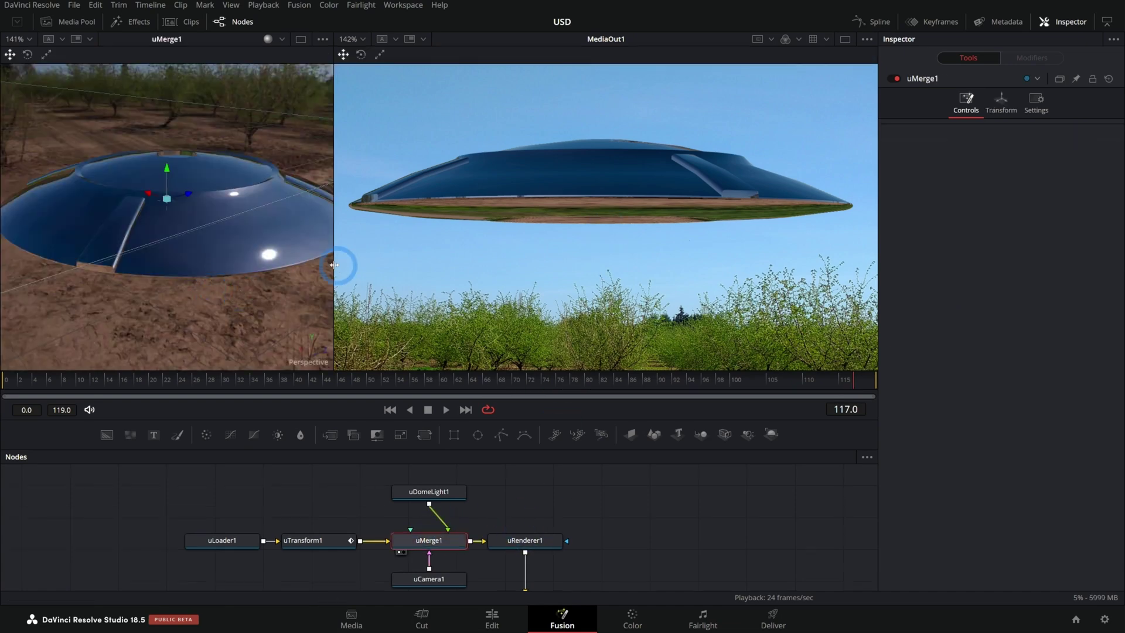
Step: Examine the reflections on the saucer in the uMerge1 scene from above and below, giving that viewer more room while inspecting
drag(333, 265, 547, 264)
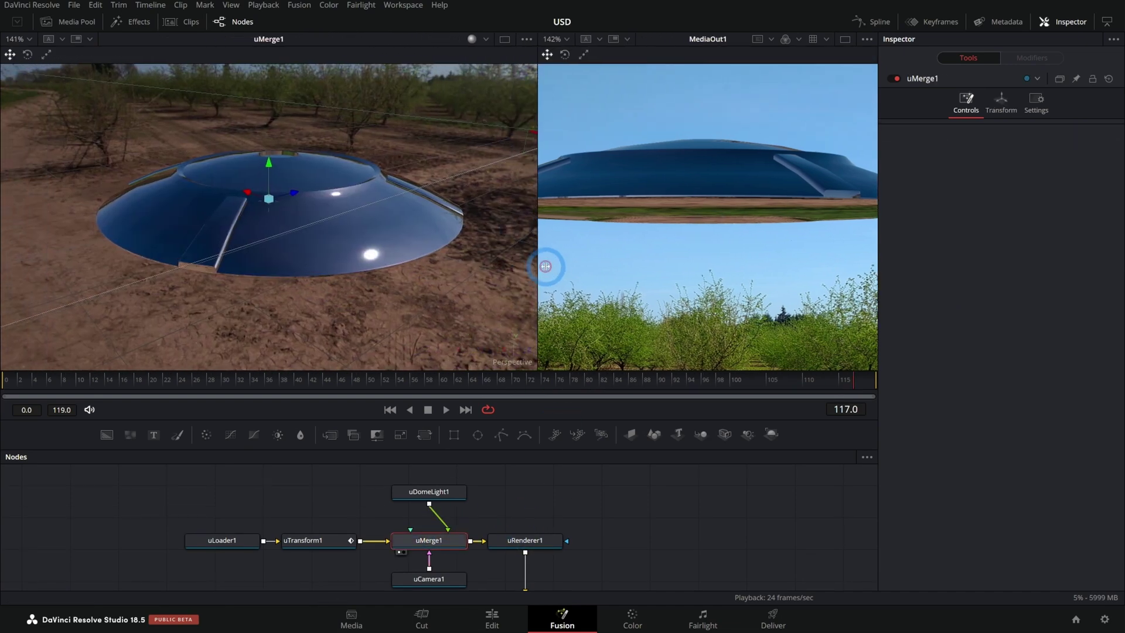
drag(410, 246, 175, 152)
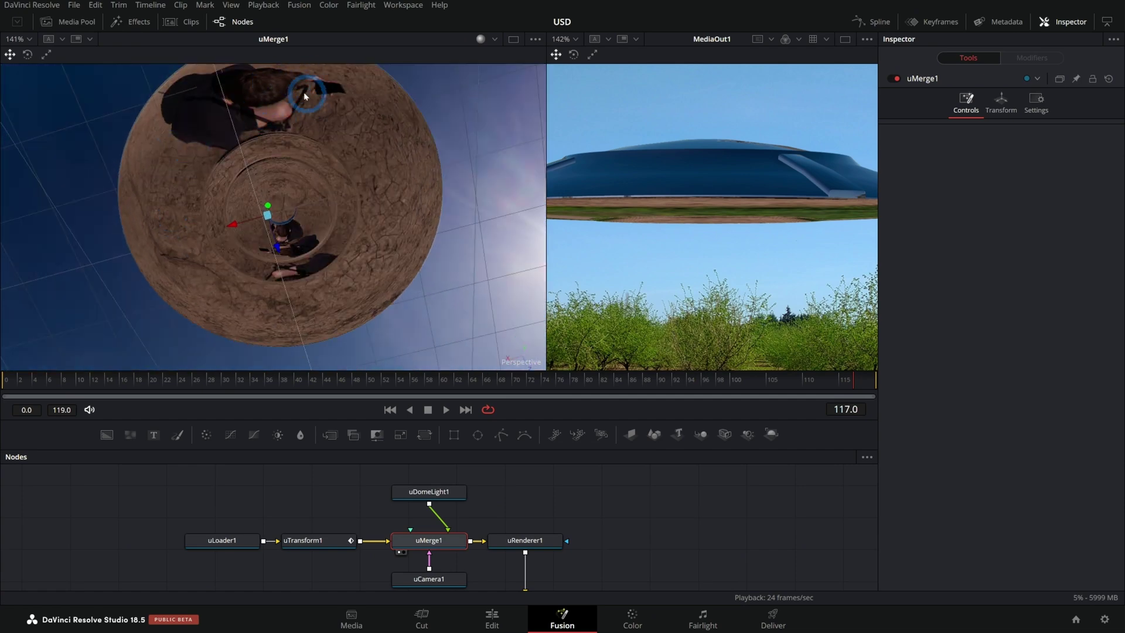
drag(378, 120, 480, 240)
drag(546, 245, 141, 251)
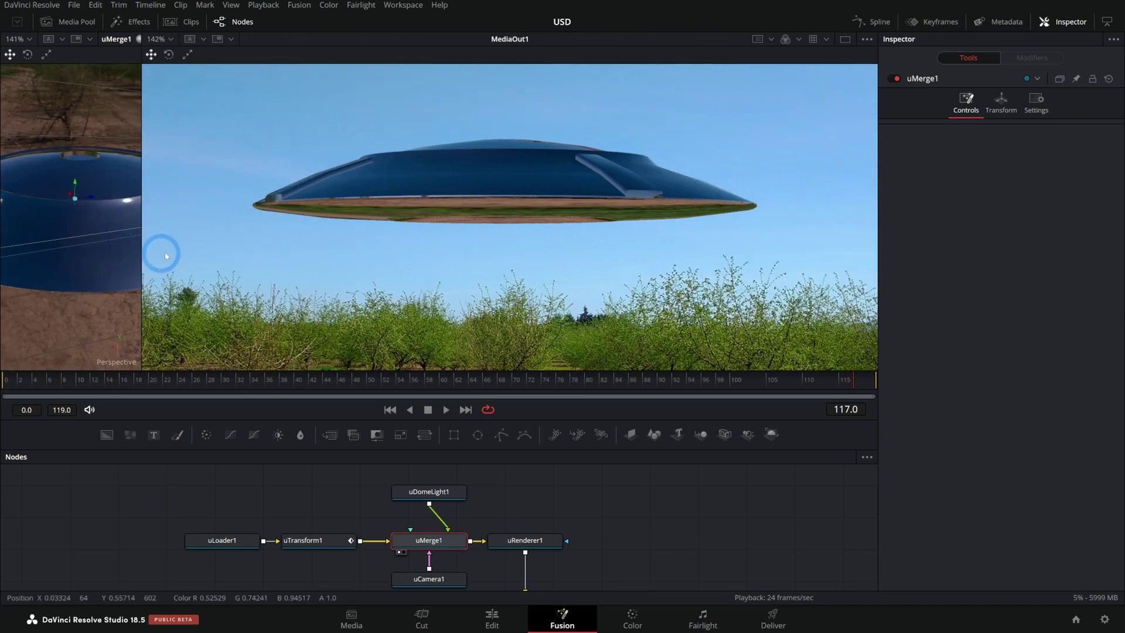
Step: Re-enable ColorCorrector1_1 to brighten the saucer in the MediaOut1 composite
scroll(484, 242, down, 2)
drag(485, 243, 519, 216)
drag(583, 420, 584, 334)
drag(636, 189, 646, 200)
drag(662, 450, 577, 425)
drag(487, 495, 454, 429)
click(414, 496)
key(ctrl+p)
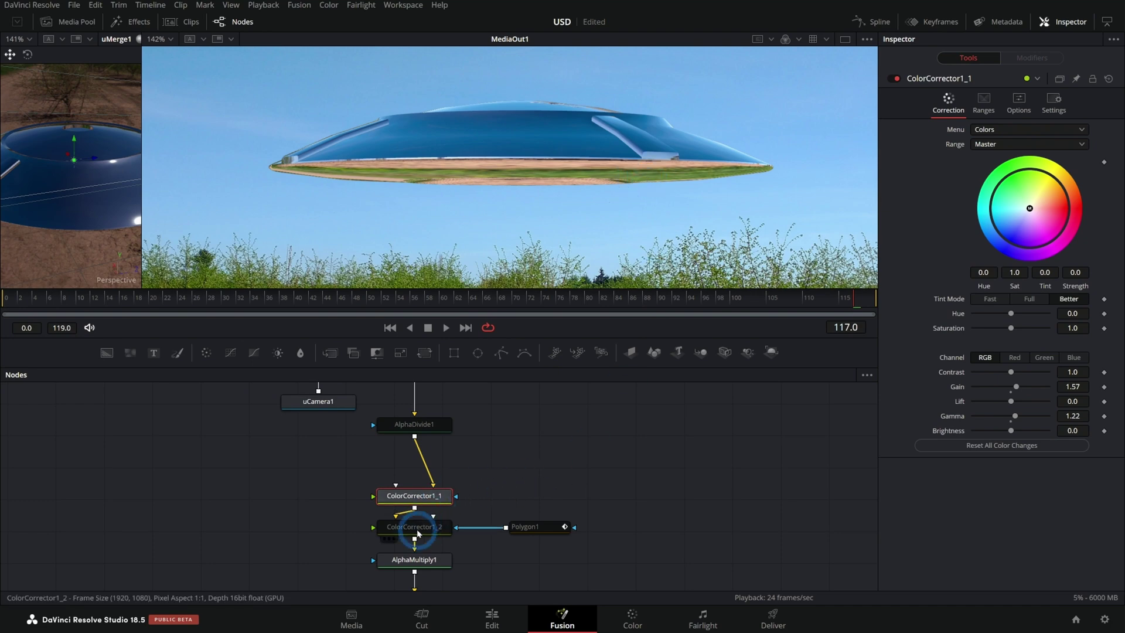
Step: Re-enable Polygon1 and the ColorCorrector1_2 node that it masks to lift the saucer's upper part
click(414, 527)
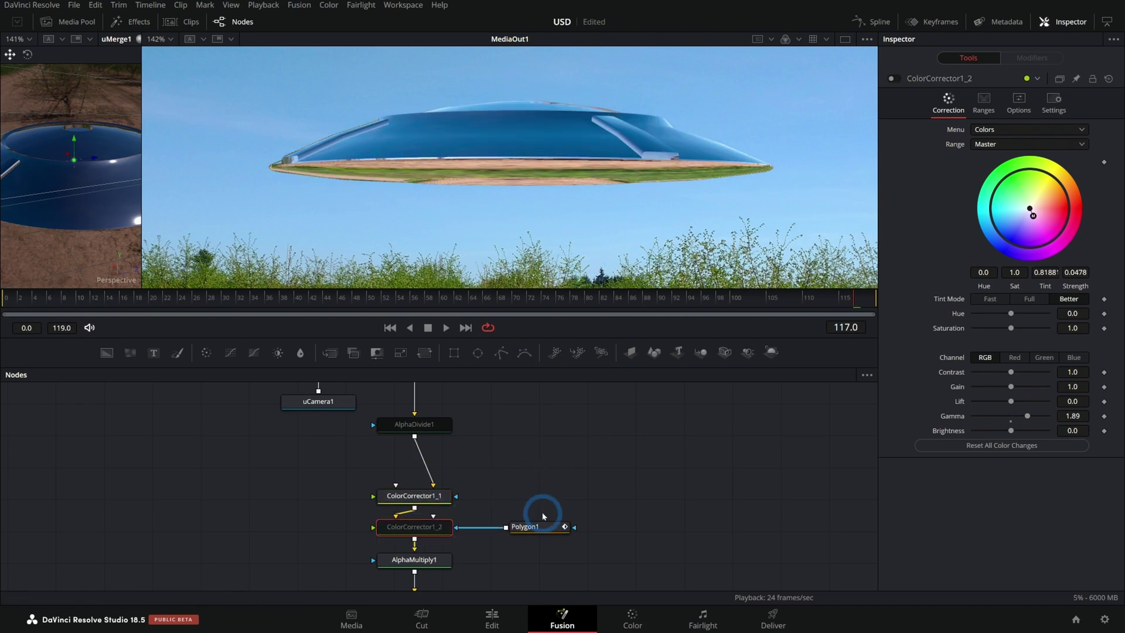
click(535, 527)
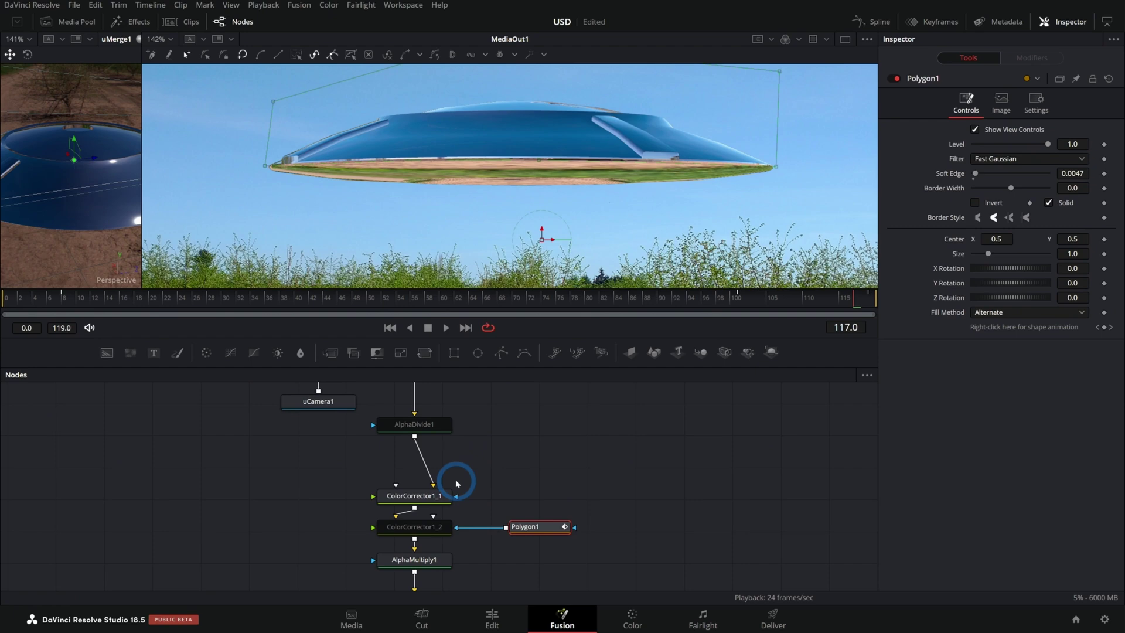
click(422, 527)
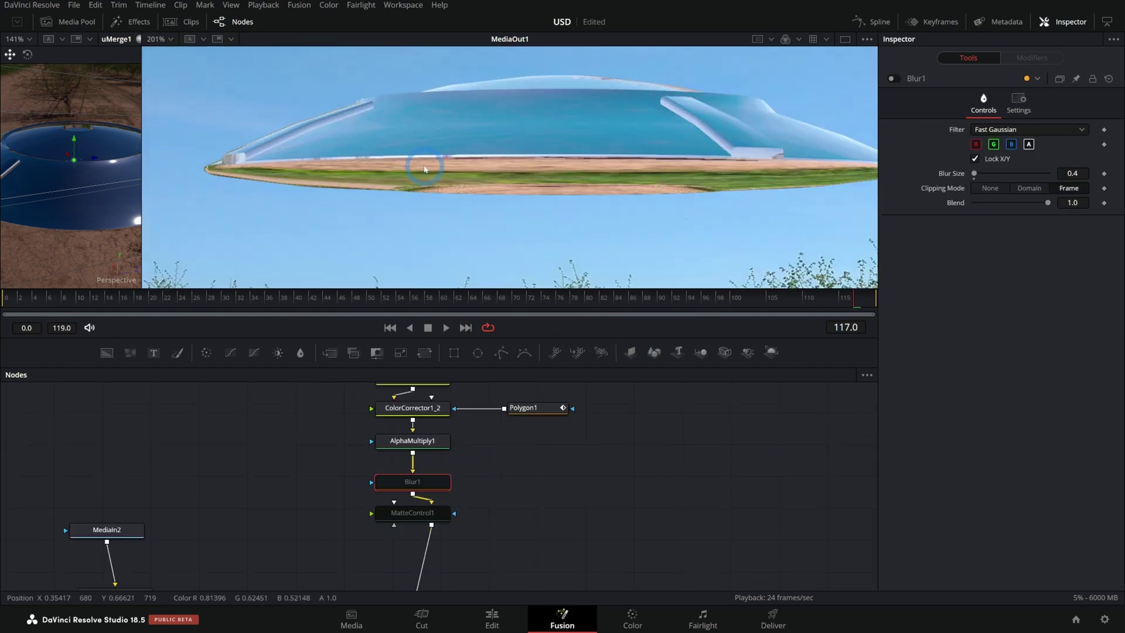
Step: Re-enable Blur1 and MatteControl1 to soften the saucer and clean up its outer edge against the sky
scroll(491, 213, up, 8)
drag(449, 213, 557, 234)
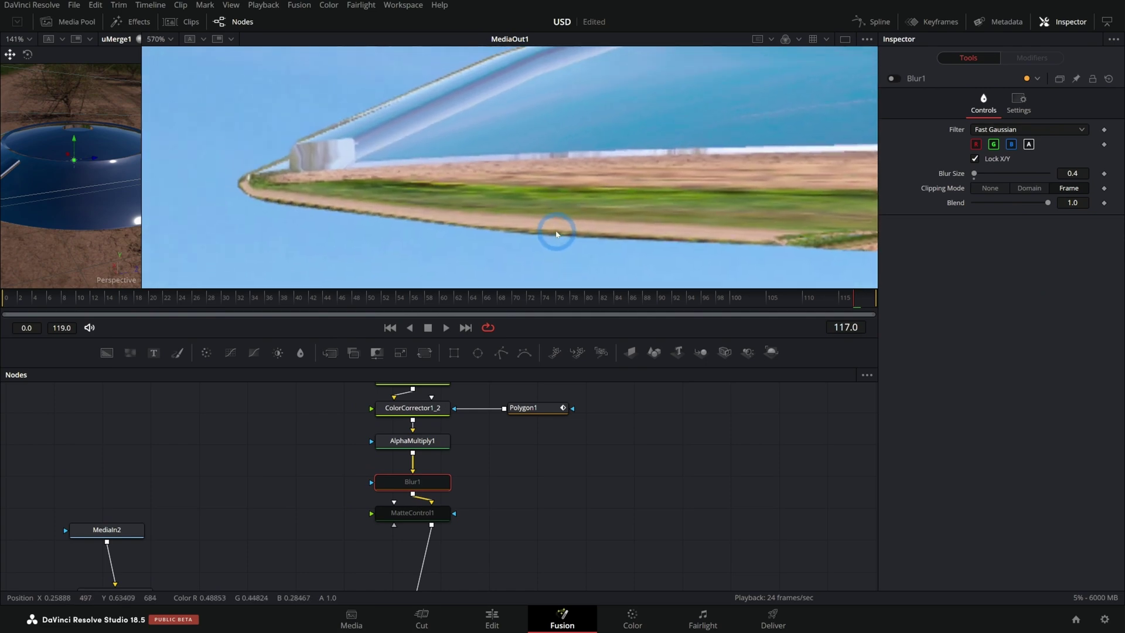
scroll(267, 195, up, 3)
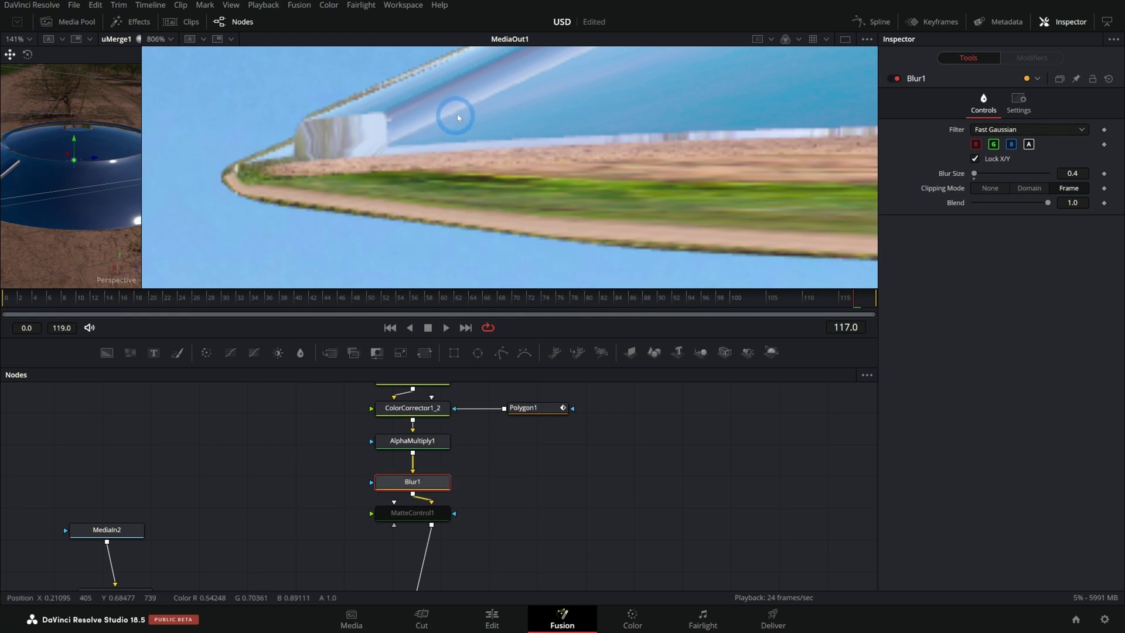
drag(408, 512, 410, 514)
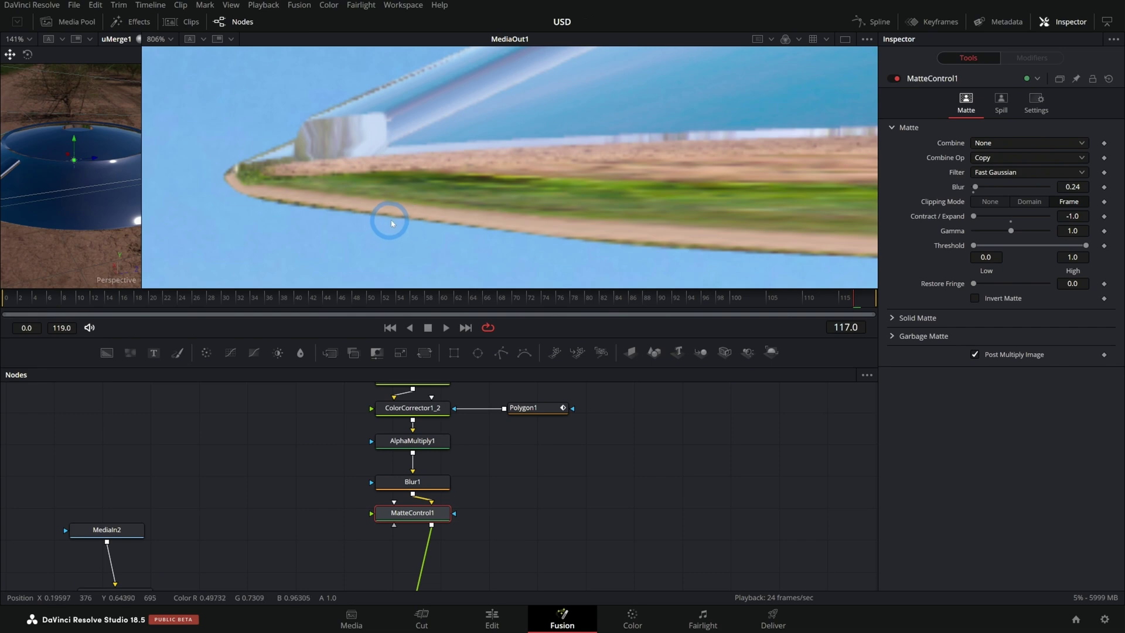
scroll(422, 227, down, 6)
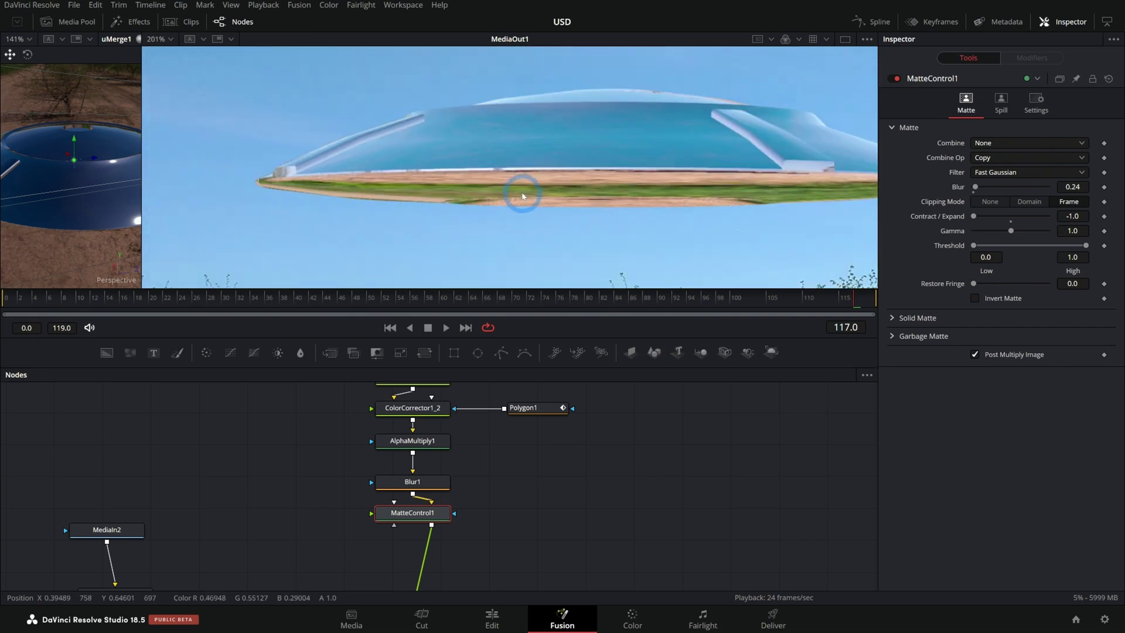
Step: Play the MediaOut1 composite and show uTransform1's animated X translation and Y rotation while it runs
drag(669, 203, 565, 225)
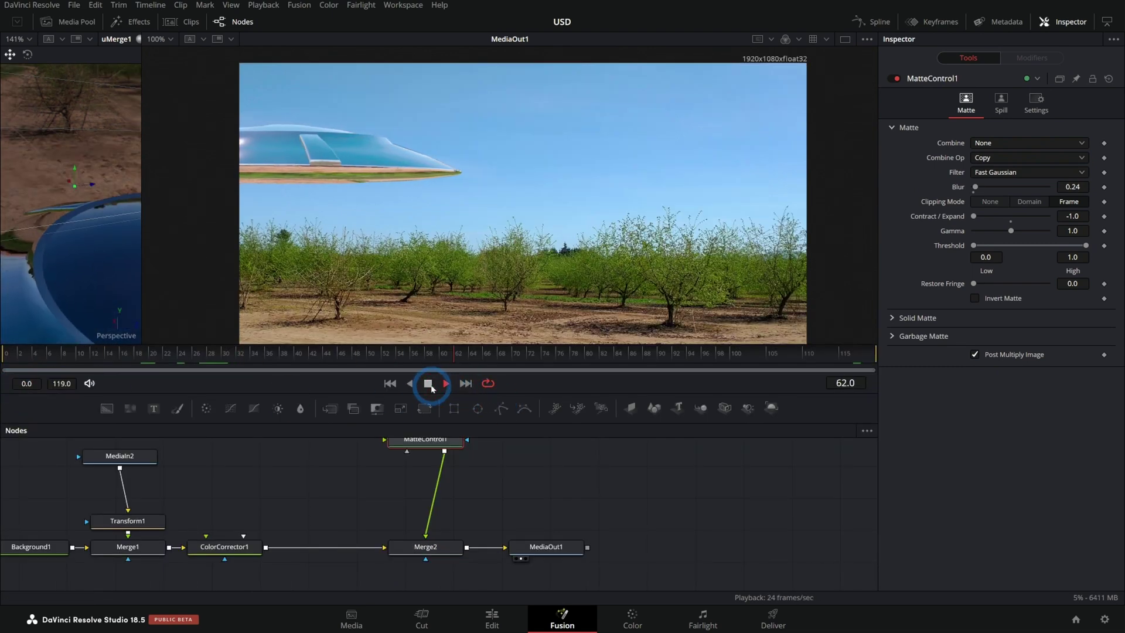
drag(550, 486, 613, 535)
drag(480, 500, 532, 596)
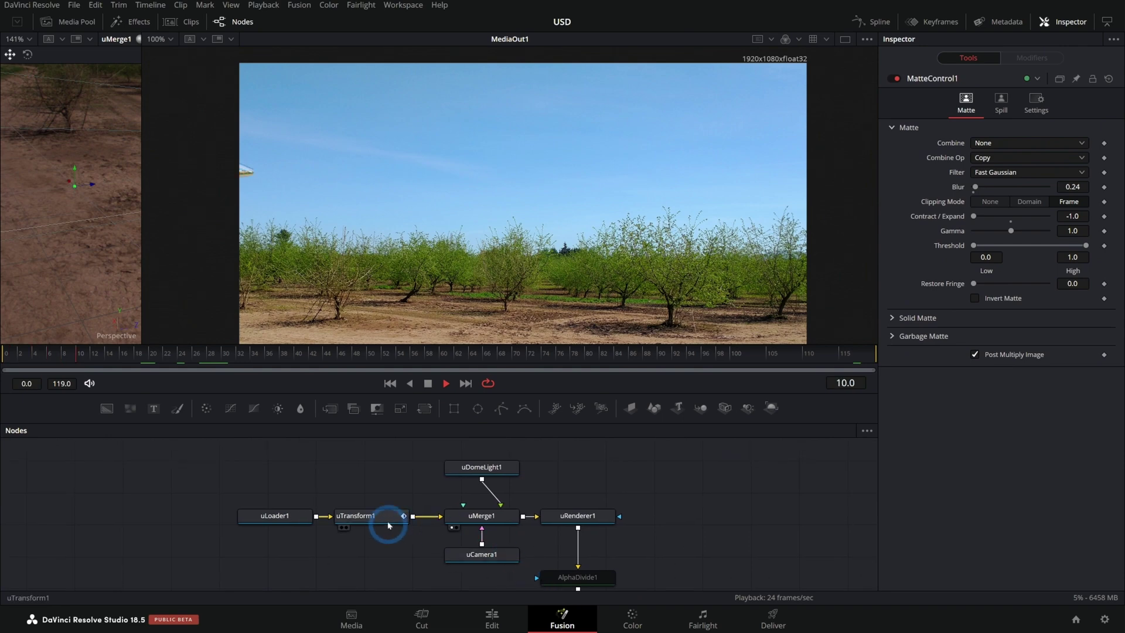
click(370, 518)
click(371, 518)
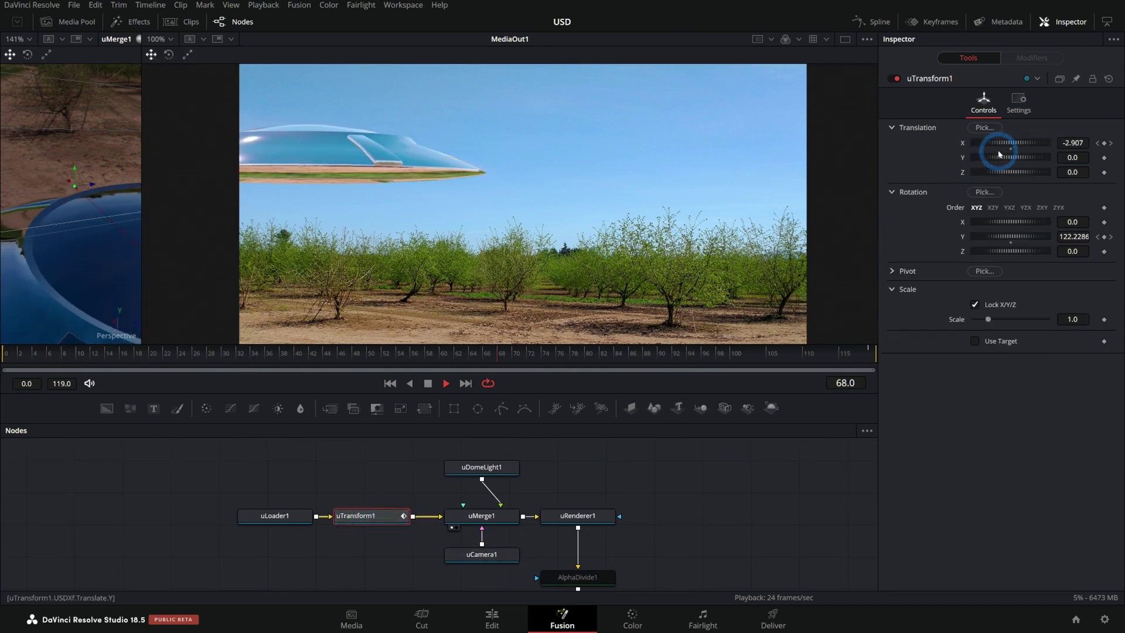
Step: Stop playback and inspect the composited saucer at frame 117 and at the last frame, 119
click(428, 383)
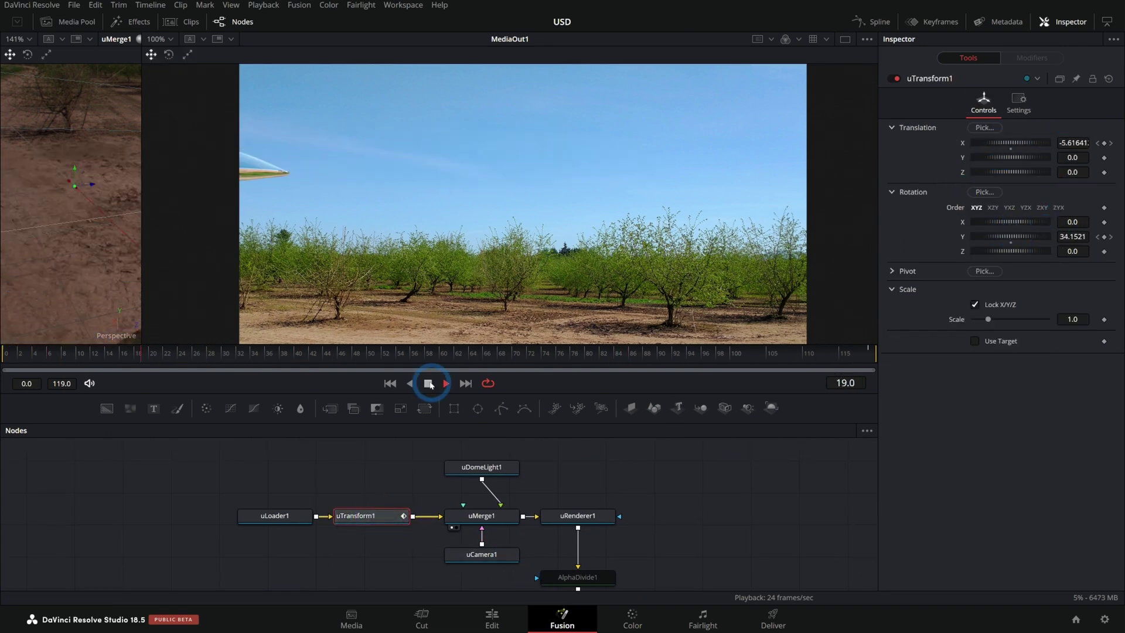
drag(310, 353, 854, 346)
click(519, 191)
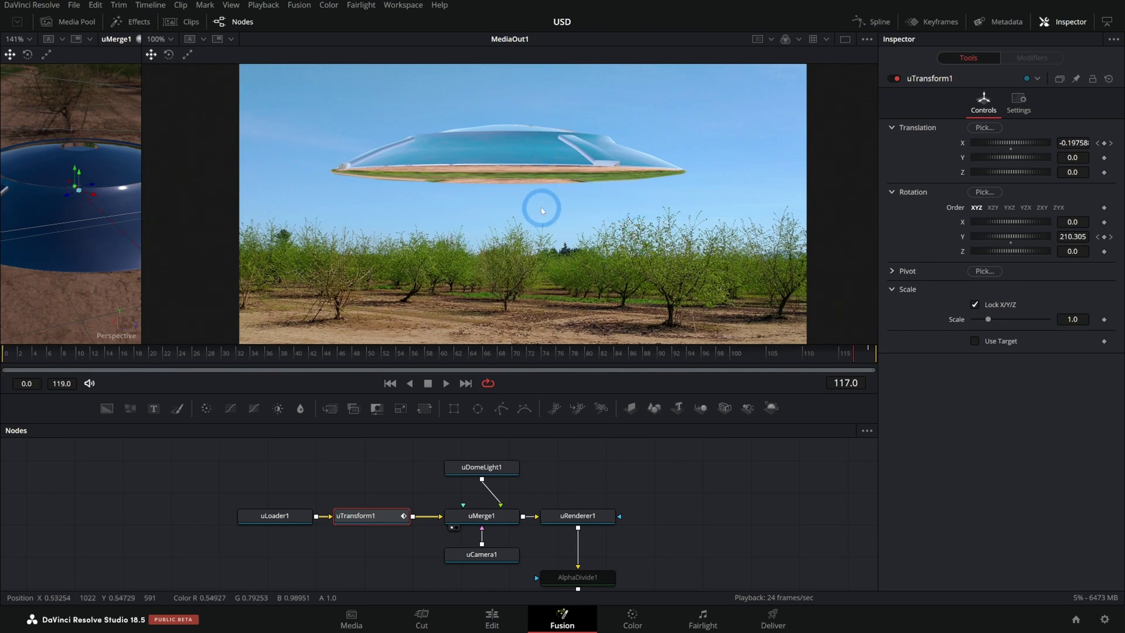
drag(632, 353, 875, 348)
click(549, 245)
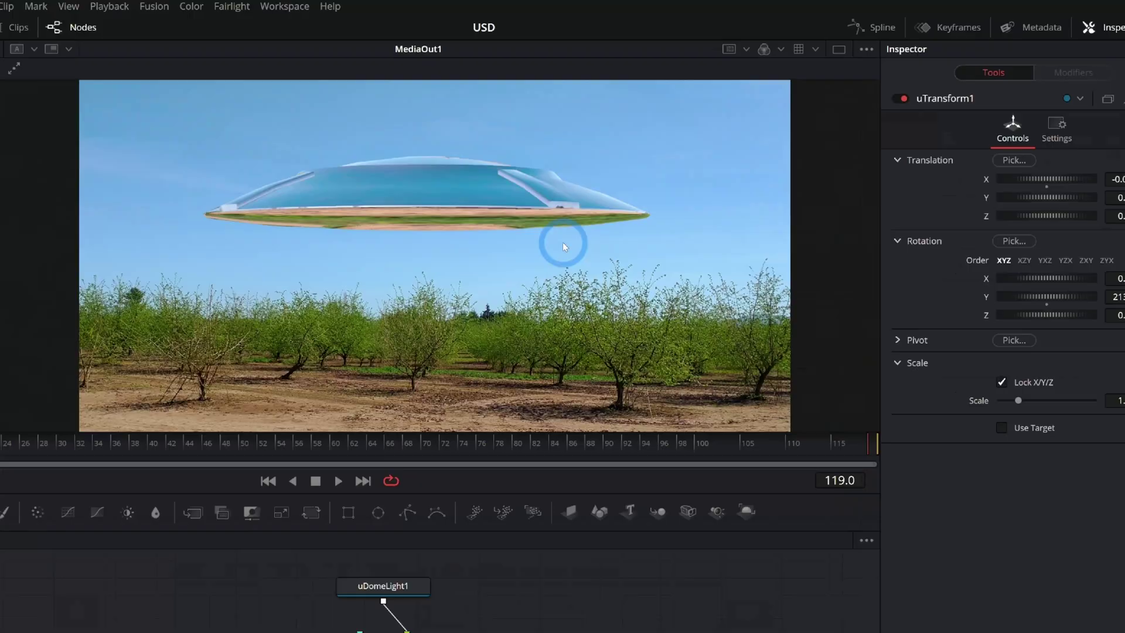
Step: Give the node graph more height and show the render settings of the uRenderer1 node
click(610, 457)
drag(596, 423, 594, 376)
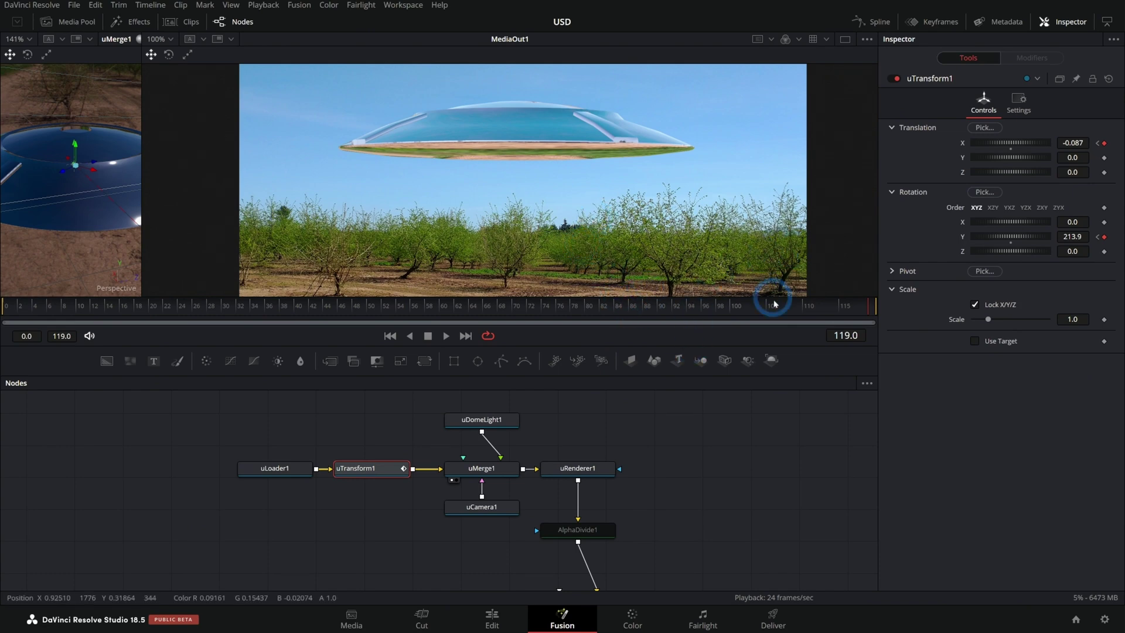
click(578, 469)
click(970, 245)
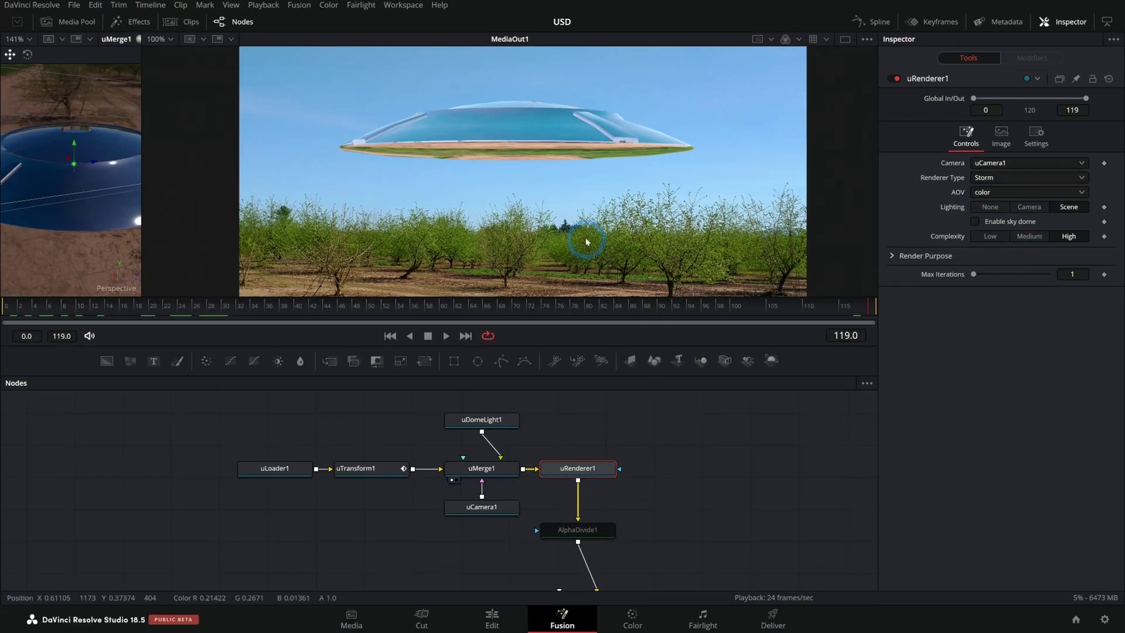
Step: Switch uRenderer1's AOV to depth to preview that pass in the composite, and set it back to color
click(874, 314)
click(867, 401)
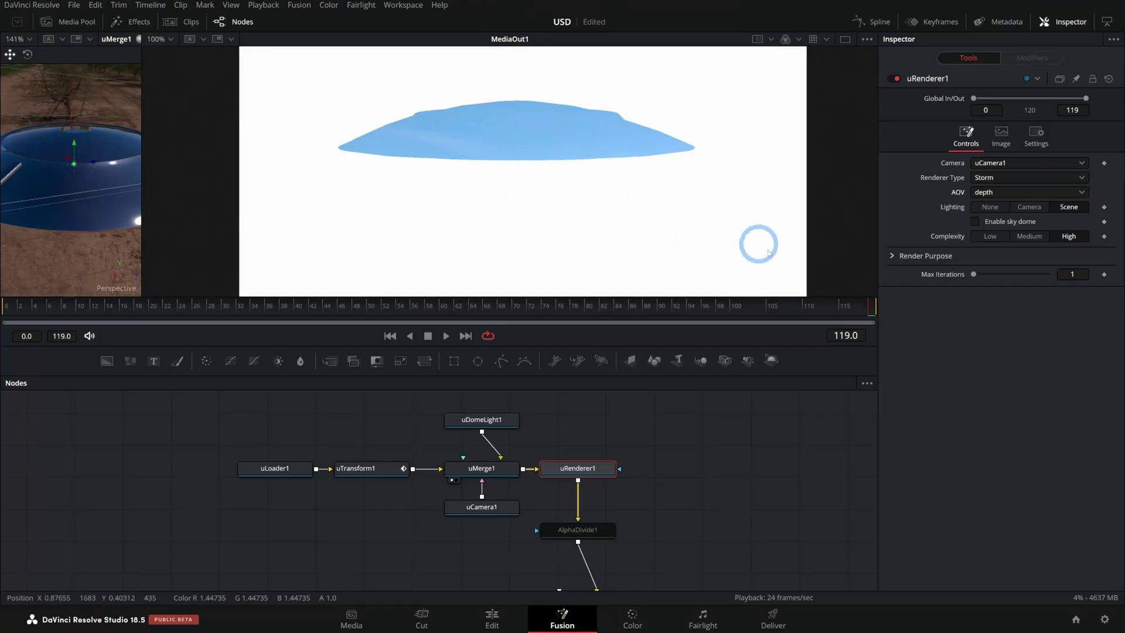
click(984, 194)
click(989, 209)
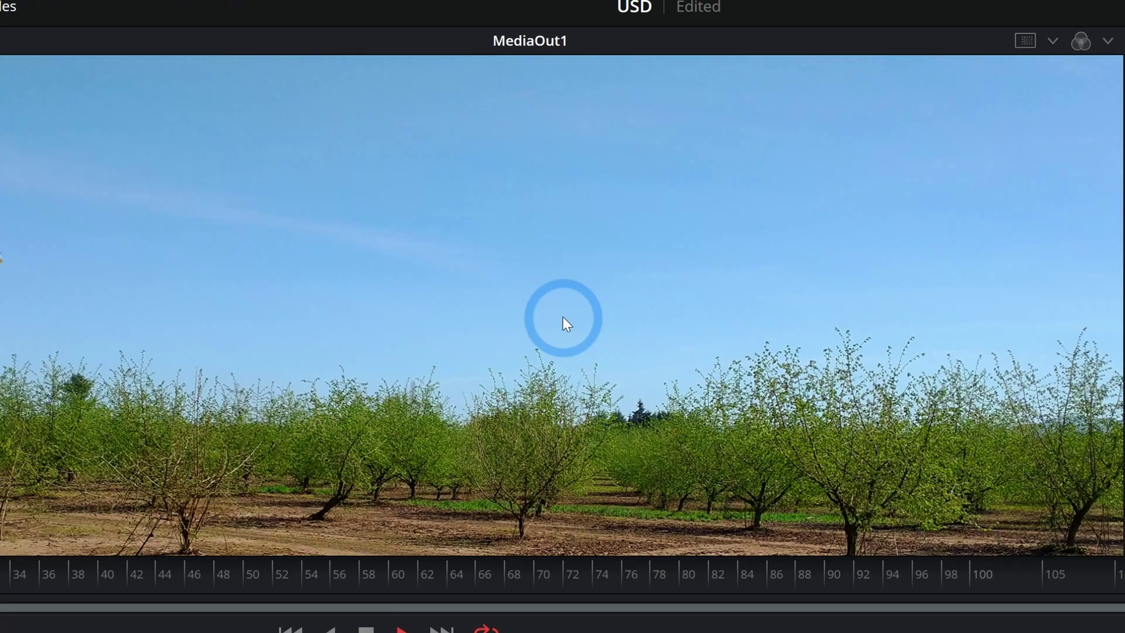